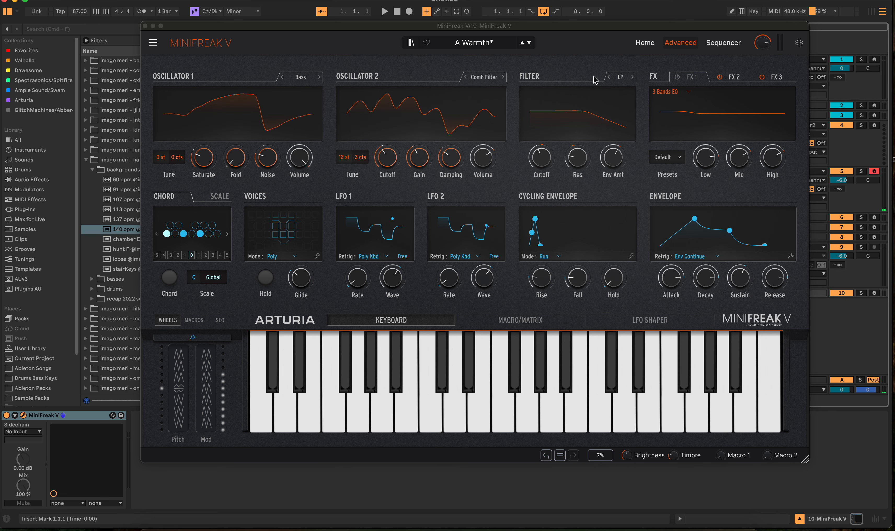
Arm the MiniFreak V track for recording and toggle live recording in the synth's sequencer.
{"action": "left_click_drag", "start_coordinate": [609, 26], "coordinate": [468, 62]}
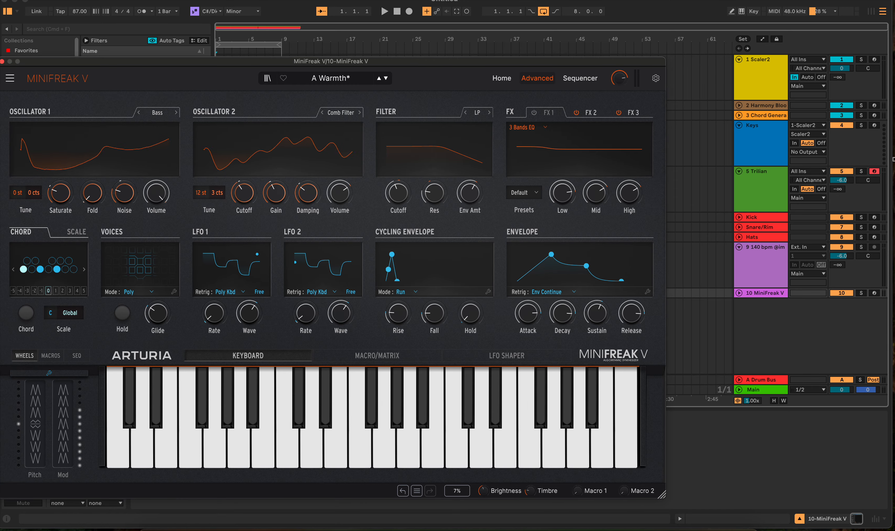
{"action": "left_click", "coordinate": [874, 293]}
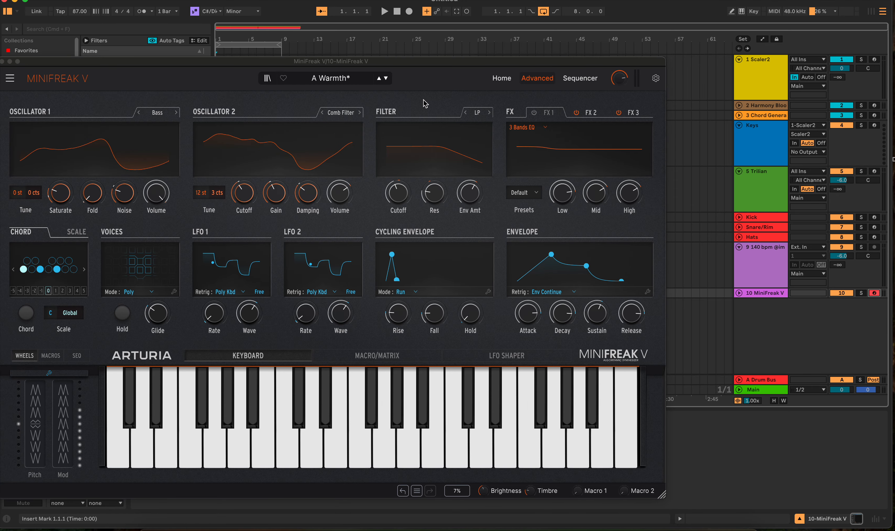
{"action": "left_click", "coordinate": [579, 78]}
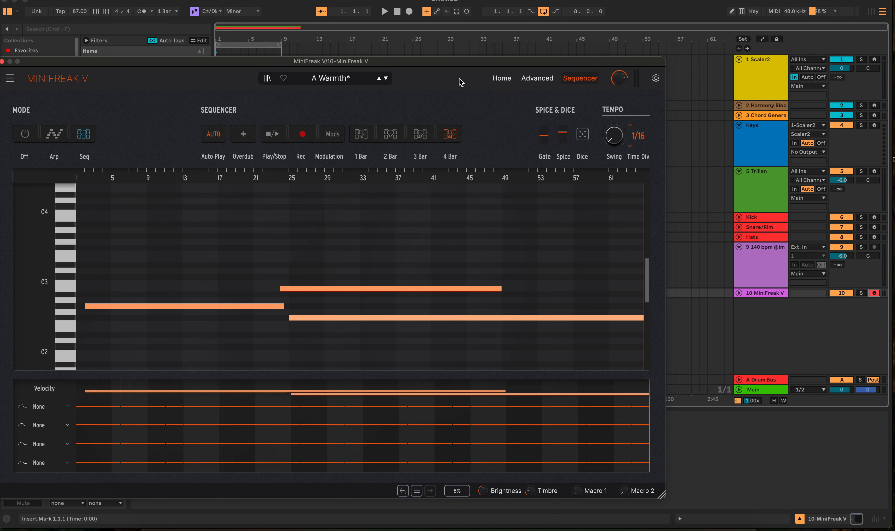
{"action": "left_click", "coordinate": [302, 133]}
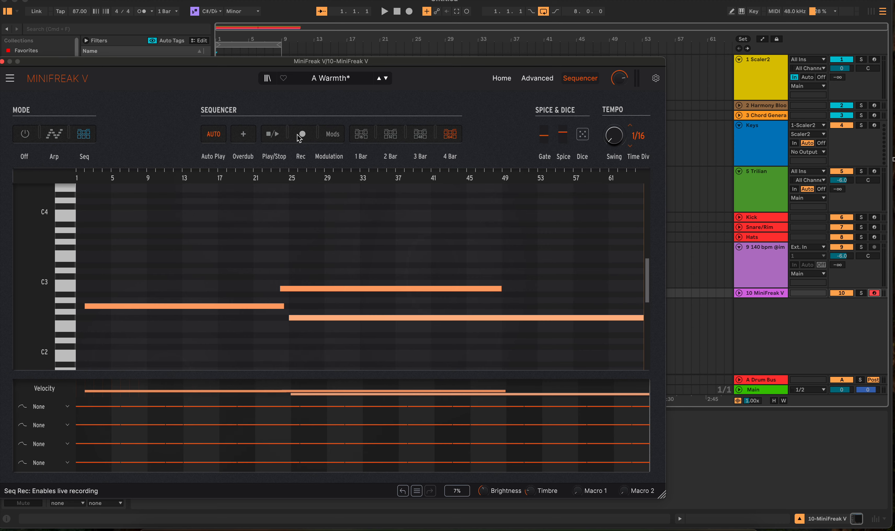
{"action": "left_click_drag", "start_coordinate": [441, 62], "coordinate": [523, 22]}
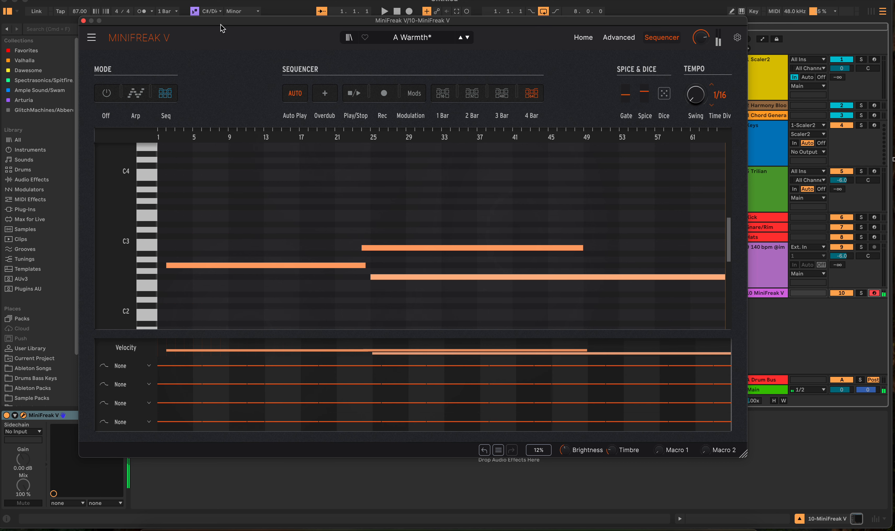
{"action": "left_click_drag", "start_coordinate": [221, 27], "coordinate": [219, 62]}
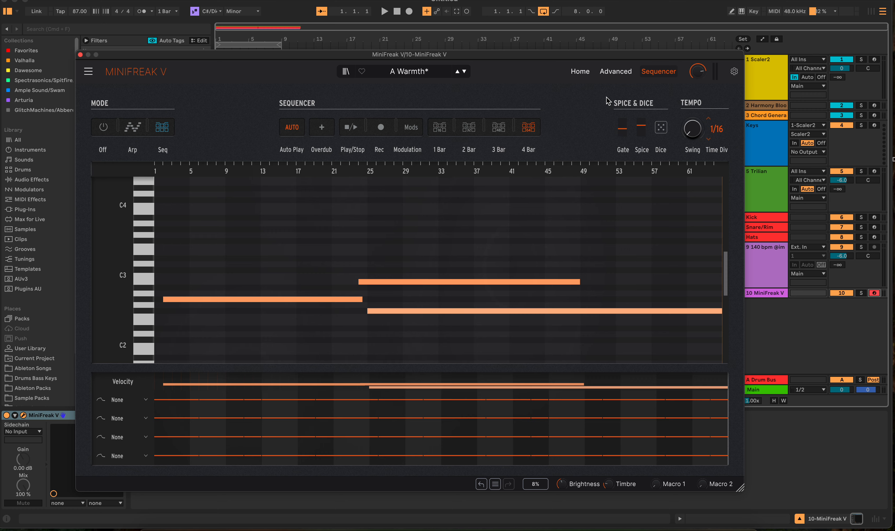
Examine the synth's advanced controls, including the wheel, macro and sequencer strips and the vibrato and bend range settings.
{"action": "left_click", "coordinate": [603, 75]}
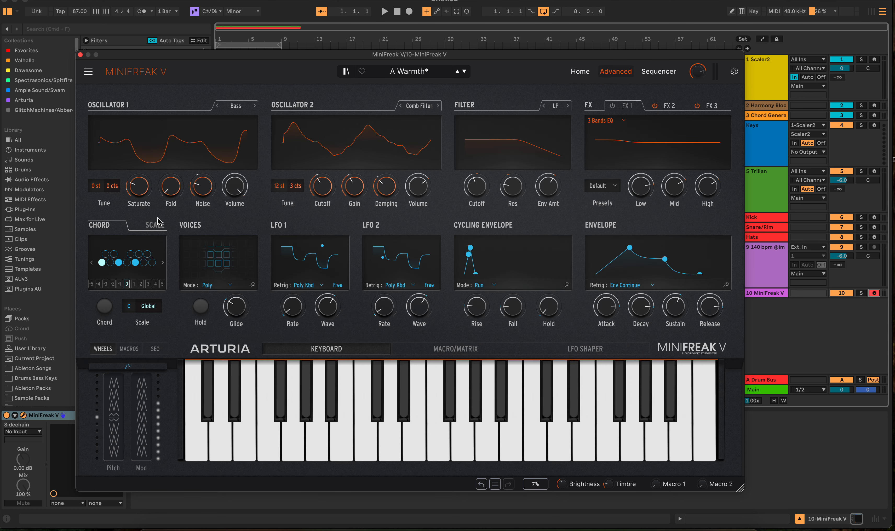
{"action": "left_click", "coordinate": [135, 349]}
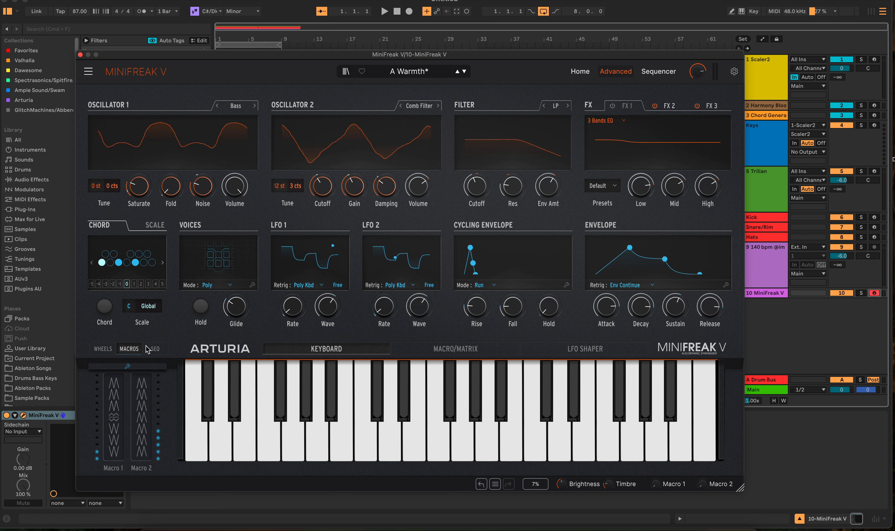
{"action": "left_click", "coordinate": [156, 349]}
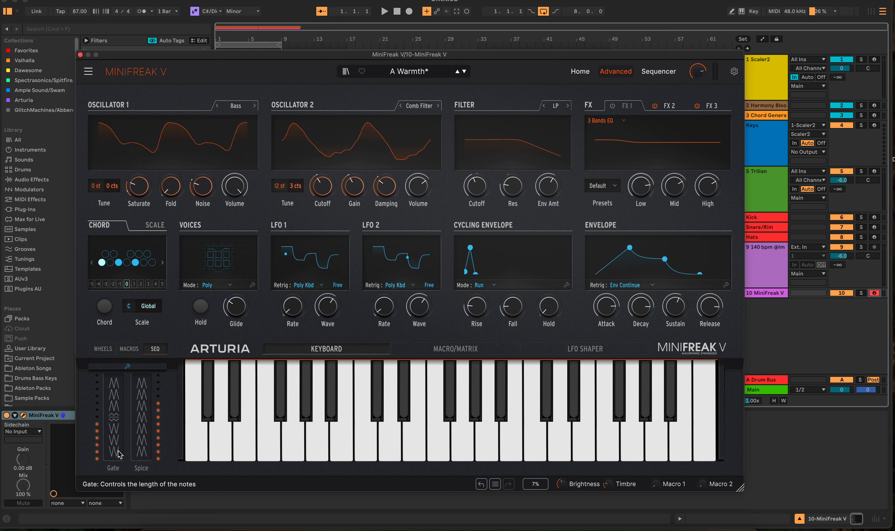
{"action": "left_click", "coordinate": [129, 348]}
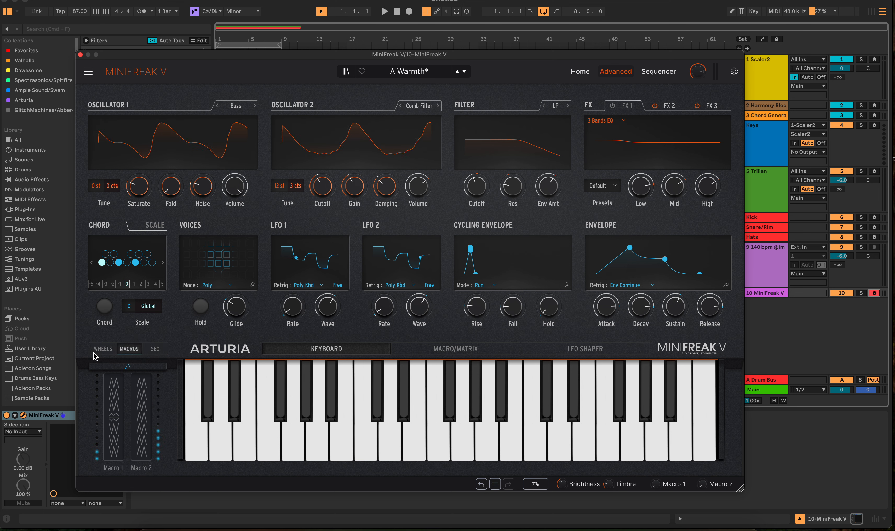
{"action": "left_click", "coordinate": [93, 350]}
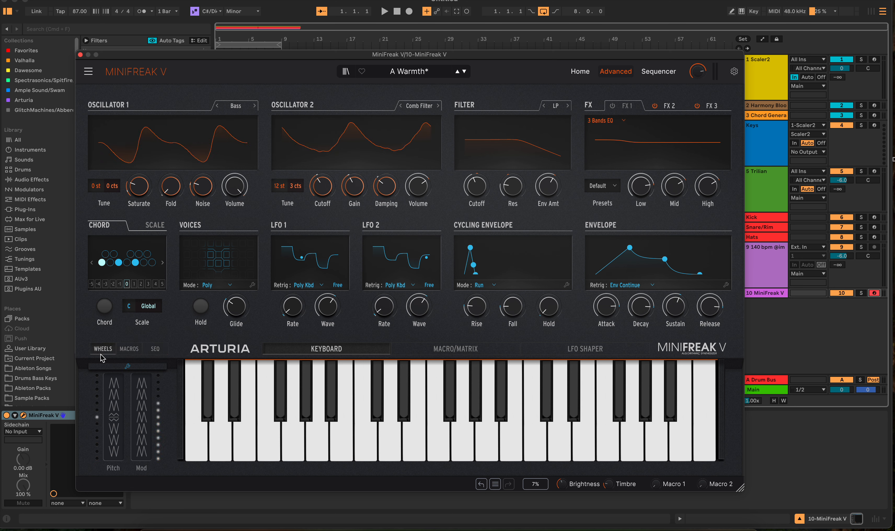
{"action": "left_click", "coordinate": [127, 366]}
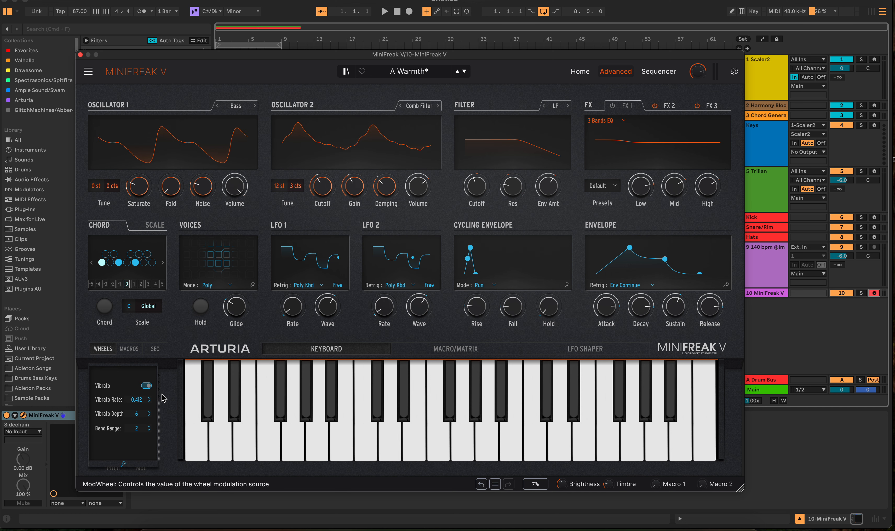
{"action": "left_click", "coordinate": [123, 465]}
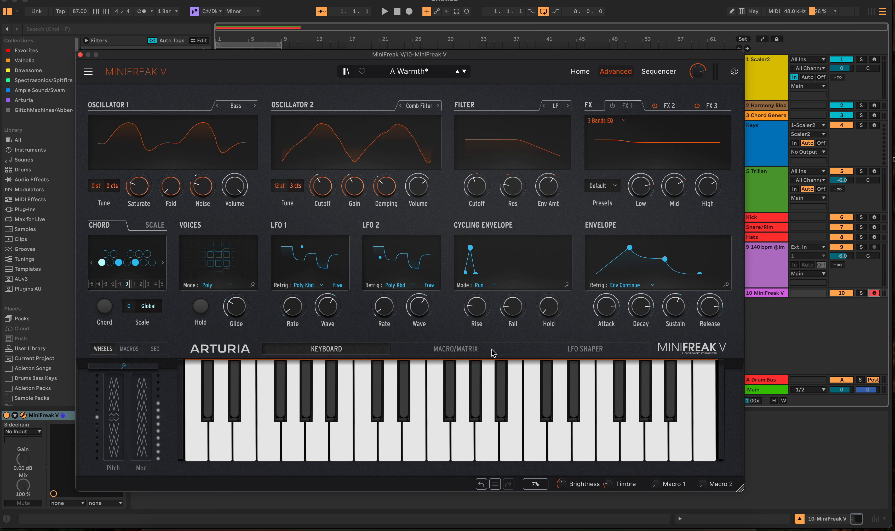
Look over the MiniFreak V macro/matrix assignments and LFO shaper, then close the synth window.
{"action": "left_click", "coordinate": [469, 350]}
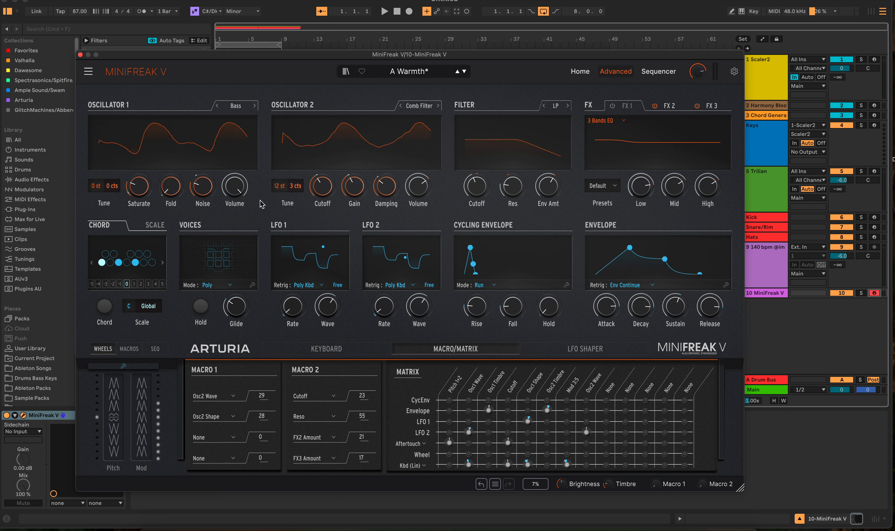
{"action": "left_click", "coordinate": [582, 354]}
{"action": "left_click", "coordinate": [335, 350]}
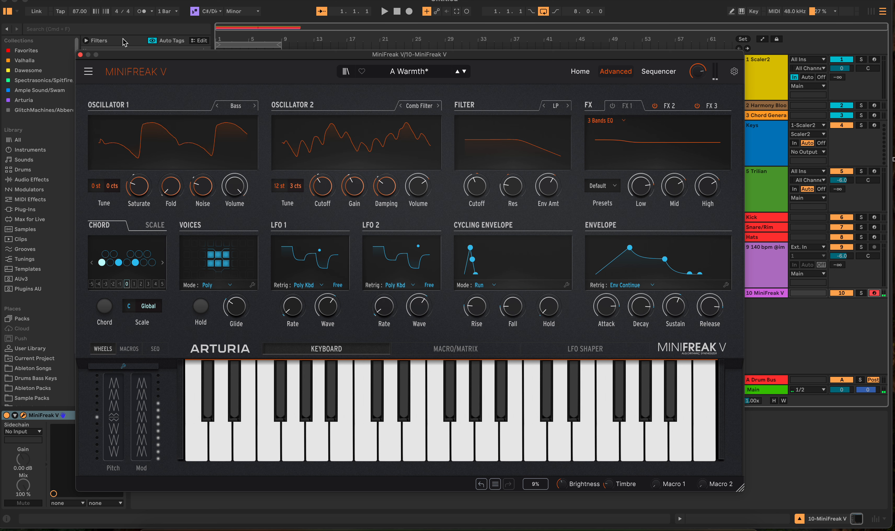
{"action": "left_click", "coordinate": [80, 54]}
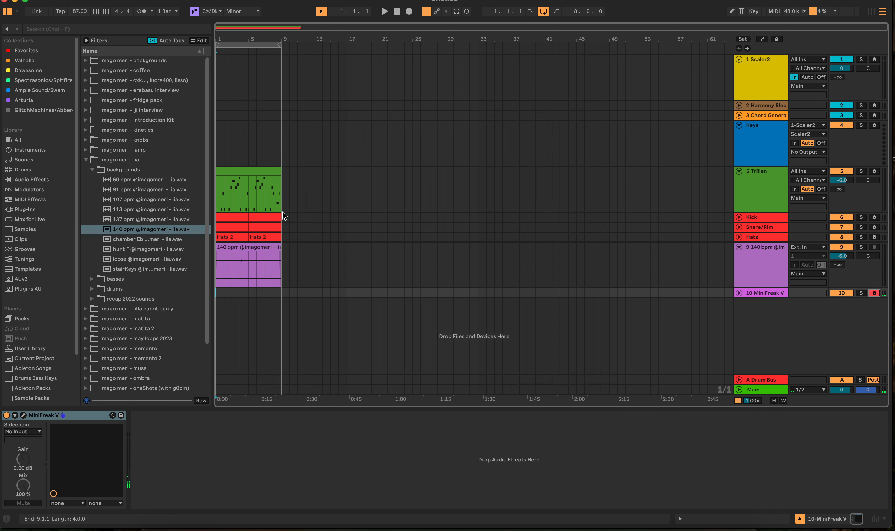
Start playback of the loop and arm the empty Keys track.
{"action": "left_click", "coordinate": [385, 11]}
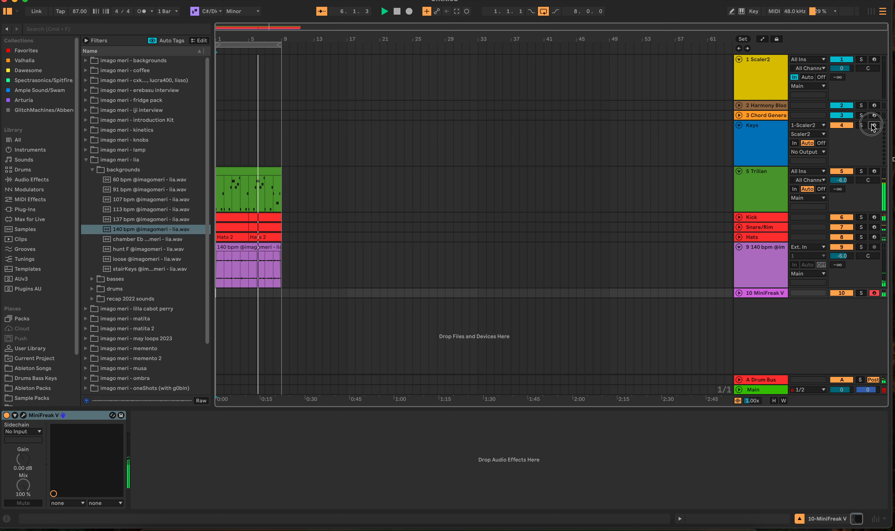
{"action": "left_click", "coordinate": [710, 149]}
{"action": "left_click", "coordinate": [410, 153]}
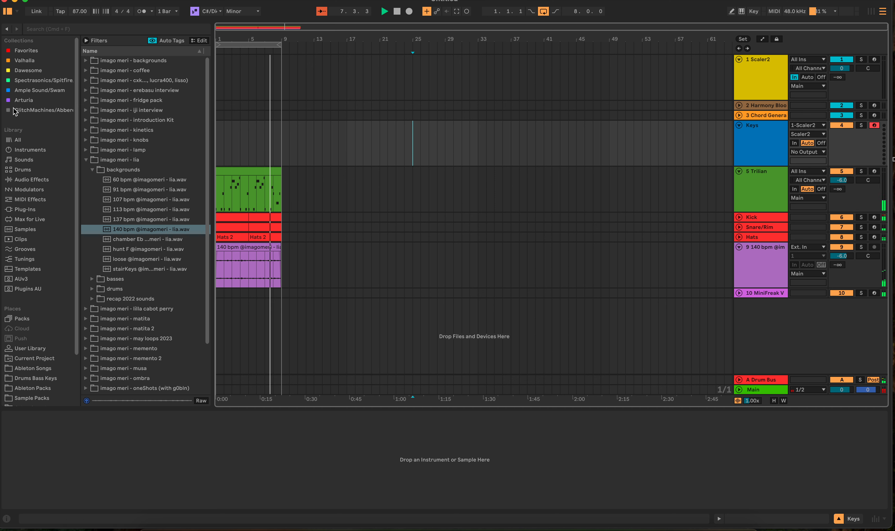
Load Rhodes Anthology from the Spectrasonics/Spitfire collection onto the Keys track.
{"action": "left_click", "coordinate": [15, 63]}
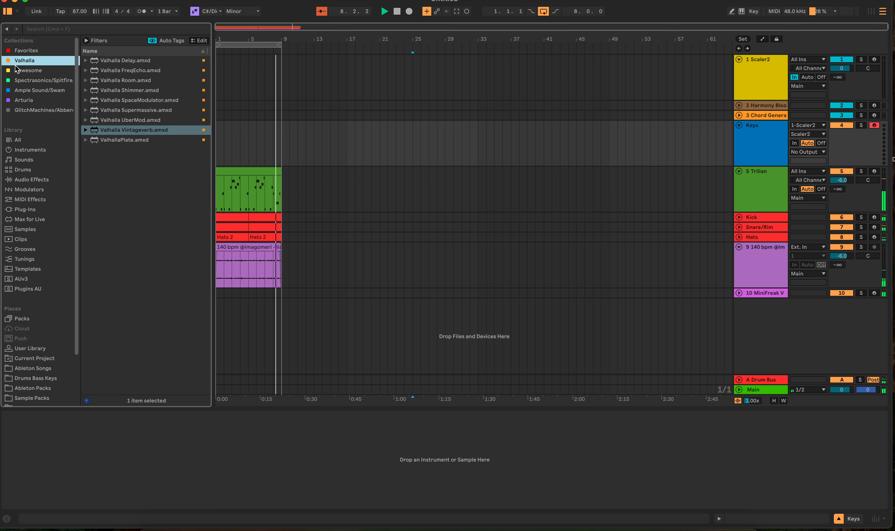
{"action": "left_click", "coordinate": [21, 80]}
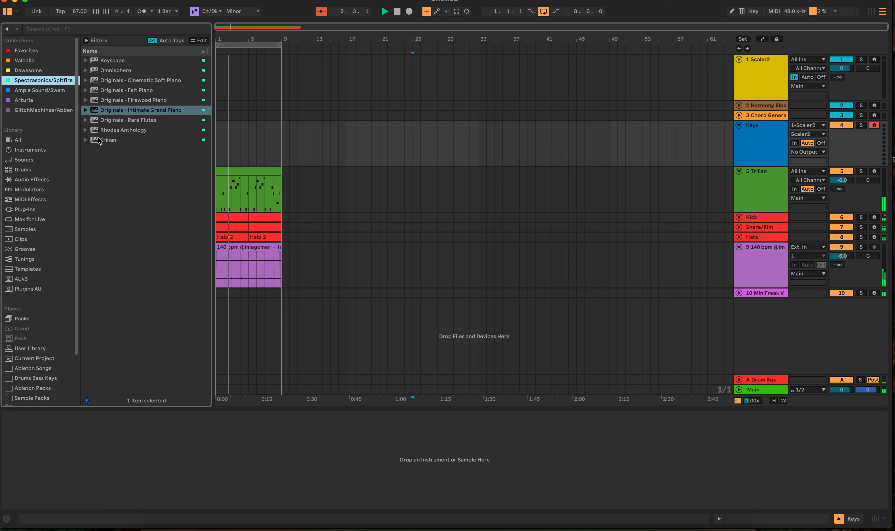
{"action": "left_click_drag", "start_coordinate": [117, 130], "coordinate": [393, 132]}
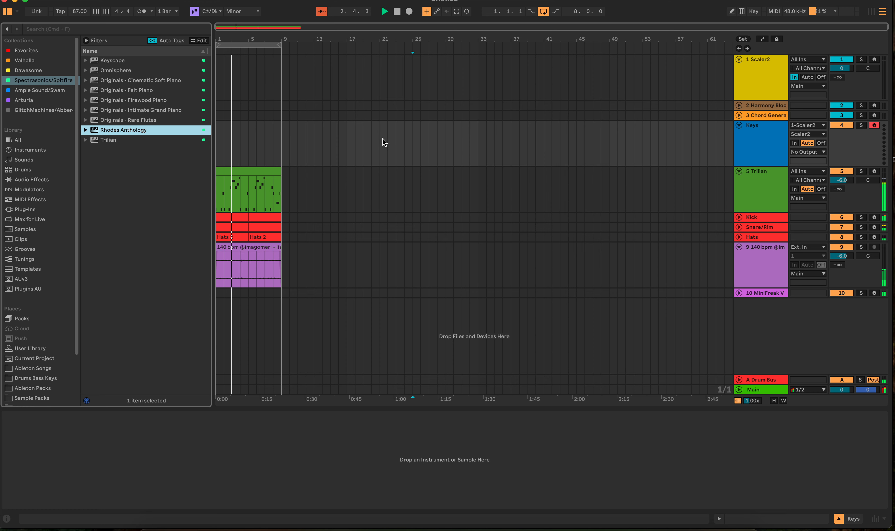
Load the Comfy Suitcase MK1 factory preset from the Rhodes Mark 1 presets.
{"action": "left_click", "coordinate": [367, 97]}
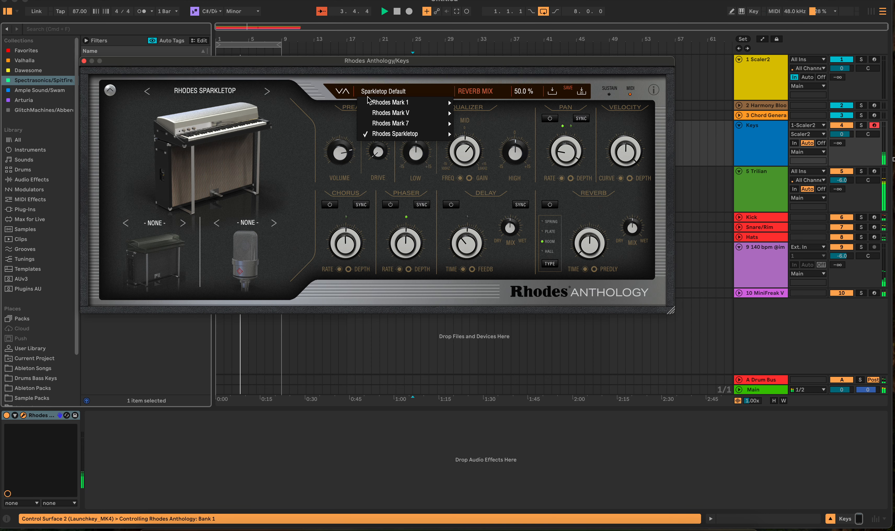
{"action": "mouse_move", "coordinate": [393, 102]}
{"action": "mouse_move", "coordinate": [498, 104]}
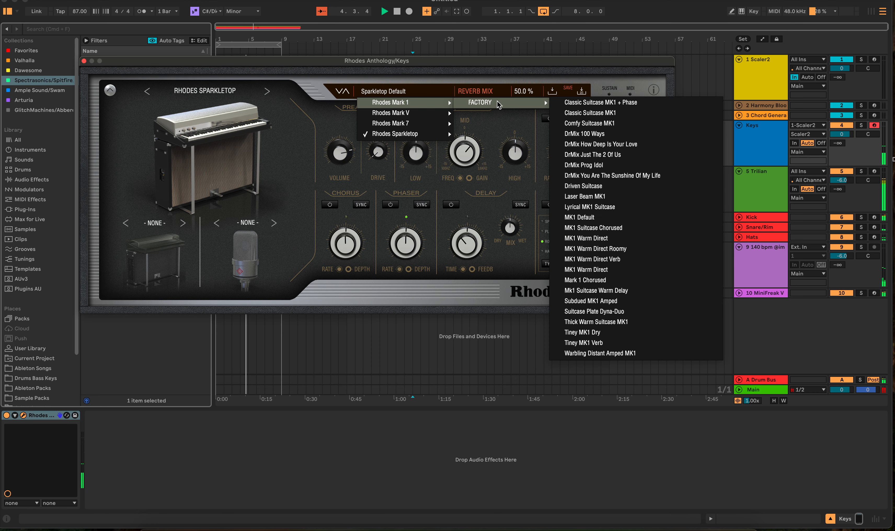
{"action": "mouse_move", "coordinate": [417, 134]}
{"action": "mouse_move", "coordinate": [490, 138]}
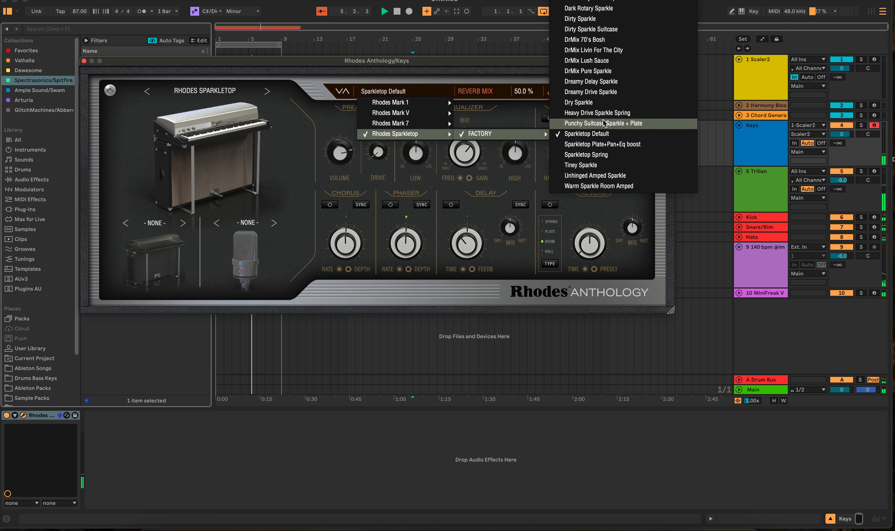
{"action": "mouse_move", "coordinate": [627, 1]}
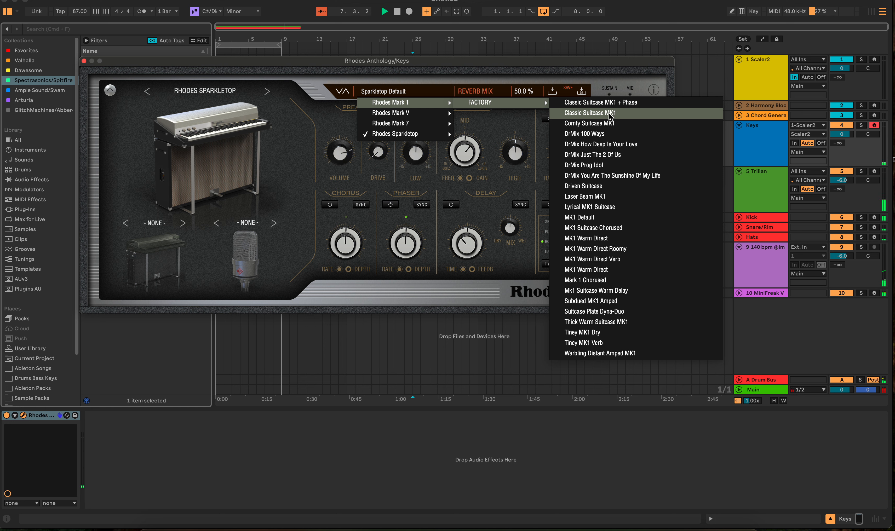
{"action": "left_click", "coordinate": [610, 124]}
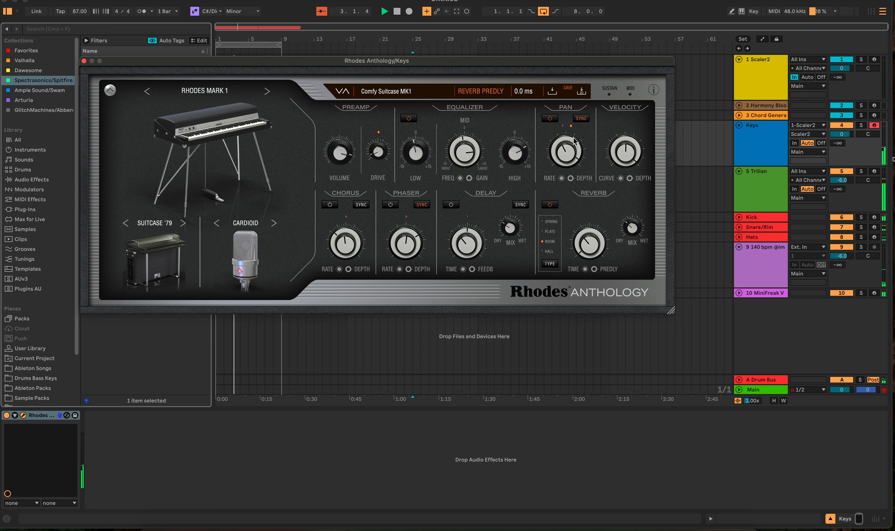
Set the Rhodes pan depth to 18%, then close the instrument window and stop playback.
{"action": "left_click_drag", "start_coordinate": [573, 160], "coordinate": [544, 247]}
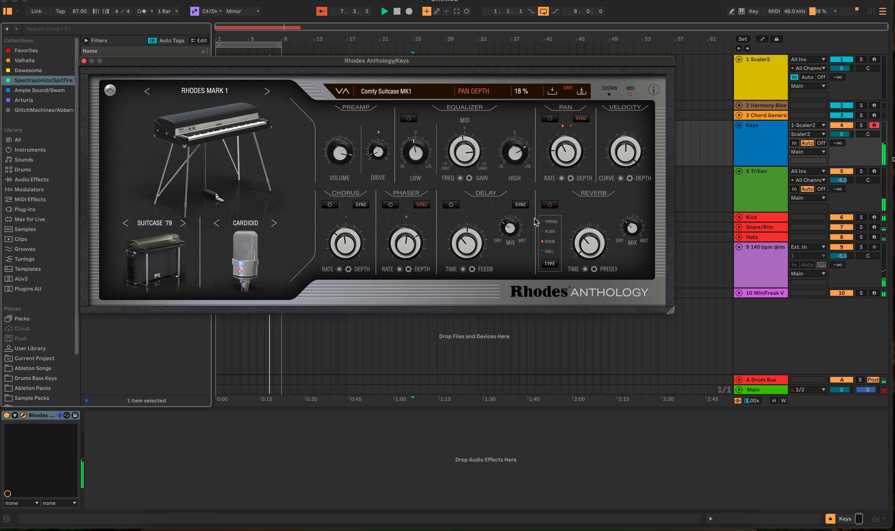
{"action": "left_click", "coordinate": [84, 61]}
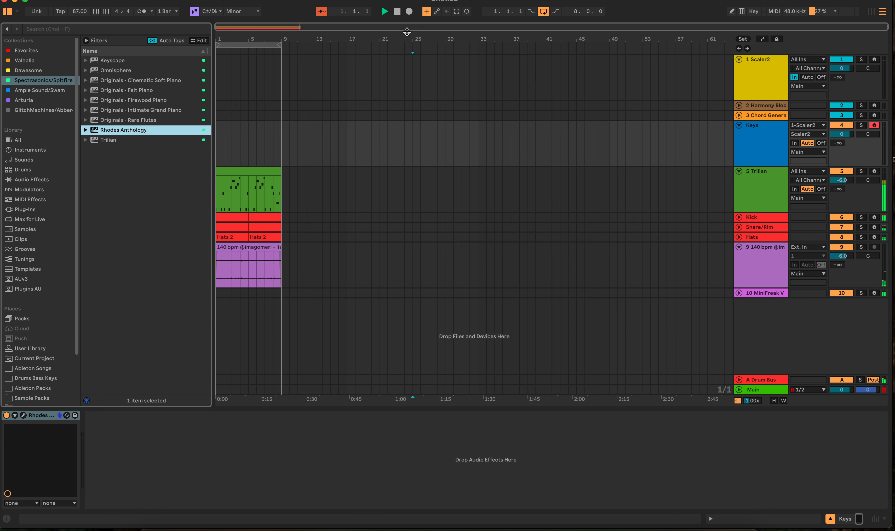
{"action": "left_click", "coordinate": [396, 11]}
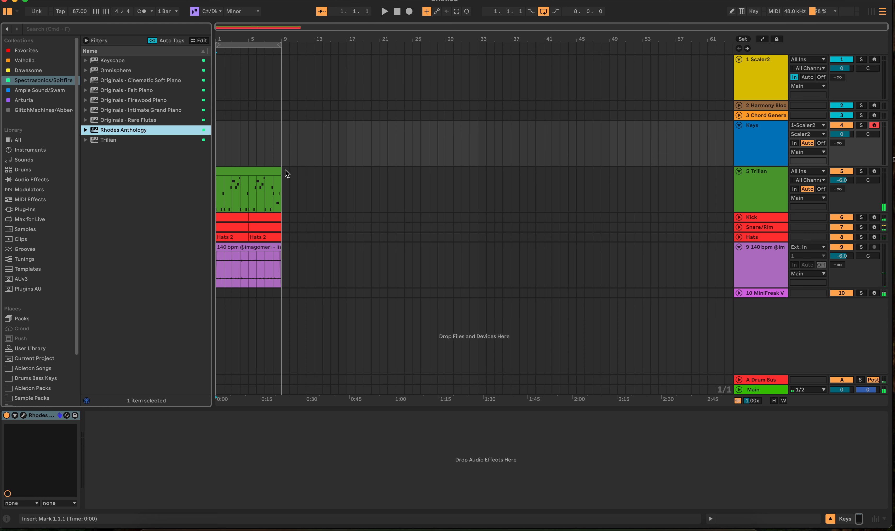
Examine the sampler devices and their sounds on the Snare/Rim and Hats tracks.
{"action": "left_click", "coordinate": [289, 222]}
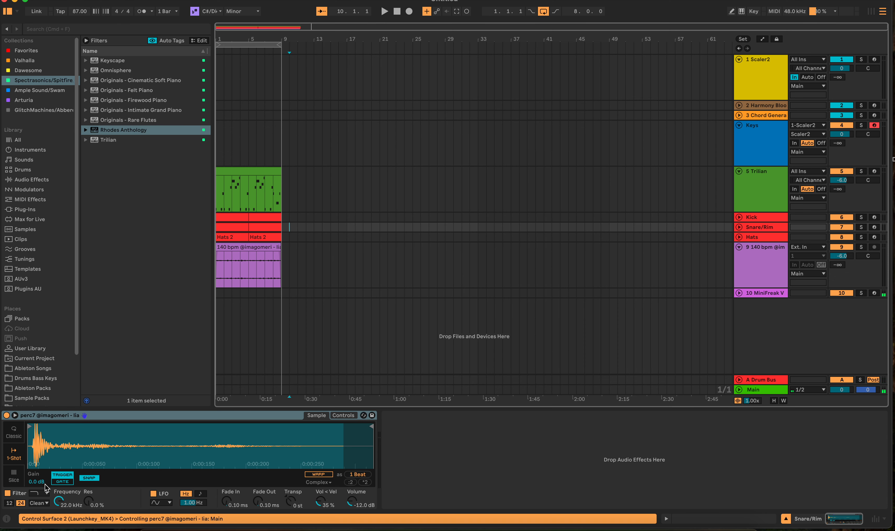
{"action": "left_click", "coordinate": [86, 478]}
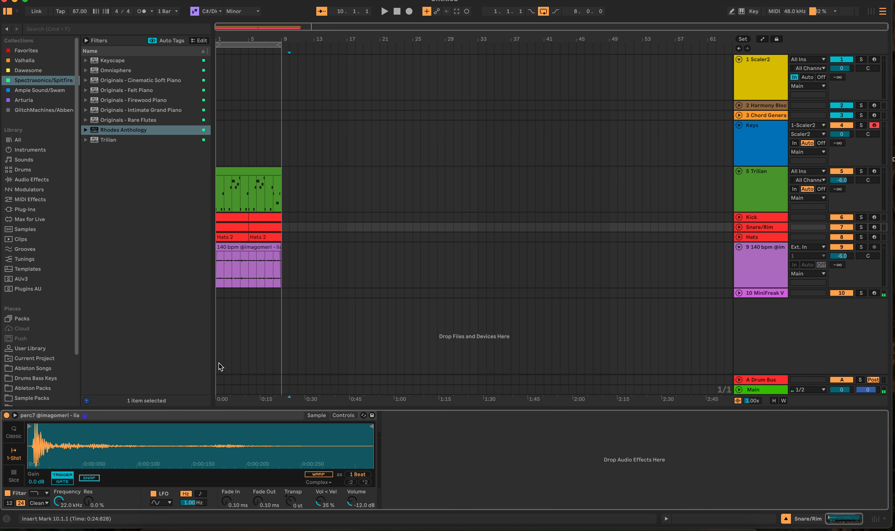
{"action": "left_click", "coordinate": [289, 237]}
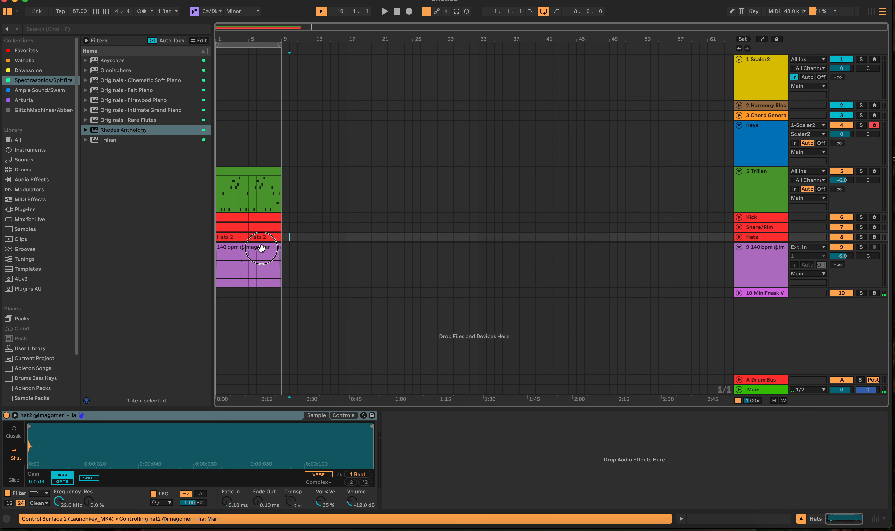
Select the 140 bpm audio clip and play the loop briefly from the start.
{"action": "left_click", "coordinate": [259, 259]}
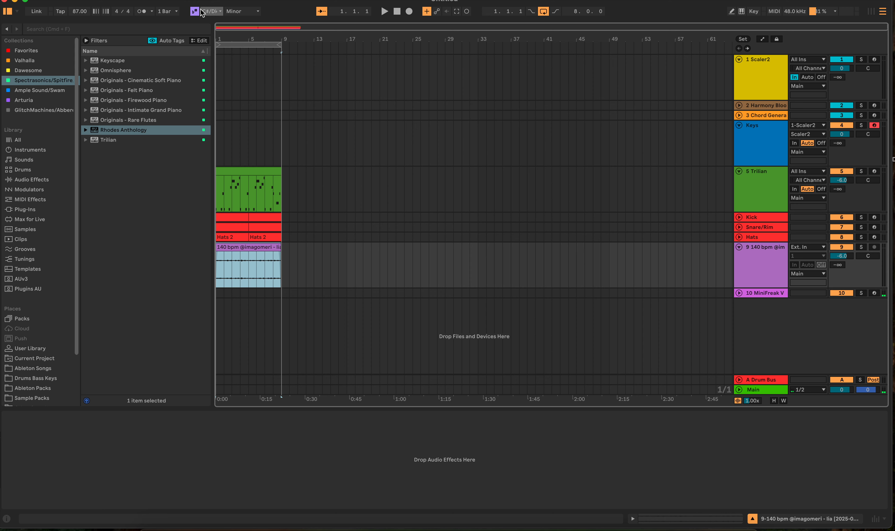
{"action": "left_click", "coordinate": [387, 12]}
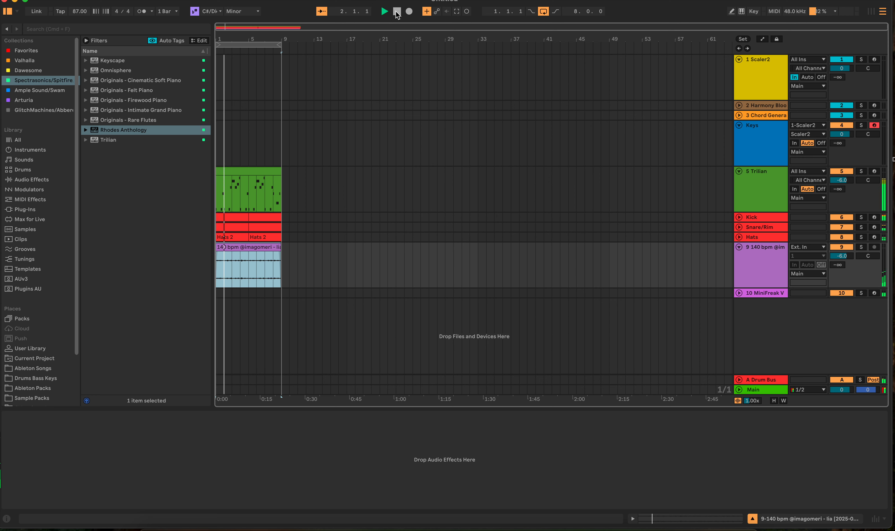
{"action": "left_click", "coordinate": [396, 12]}
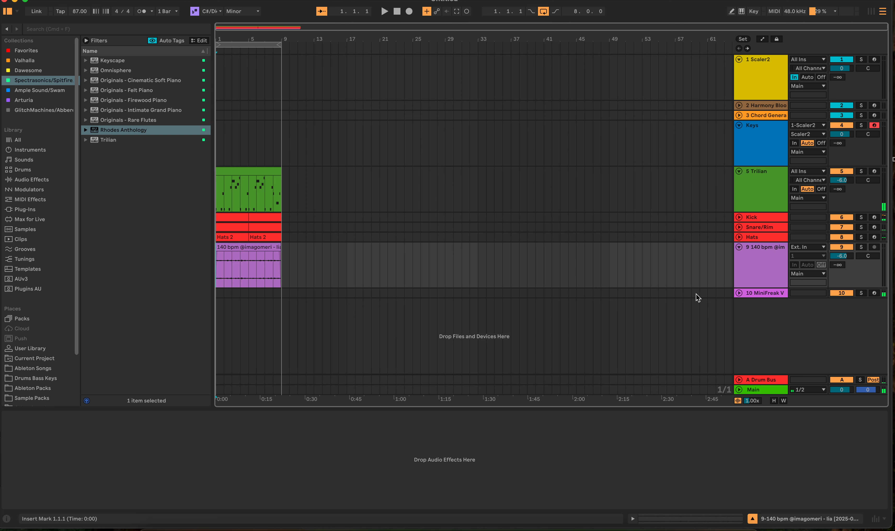
Open the MiniFreak V instrument on track 10 and show its sequencer.
{"action": "left_click", "coordinate": [675, 294]}
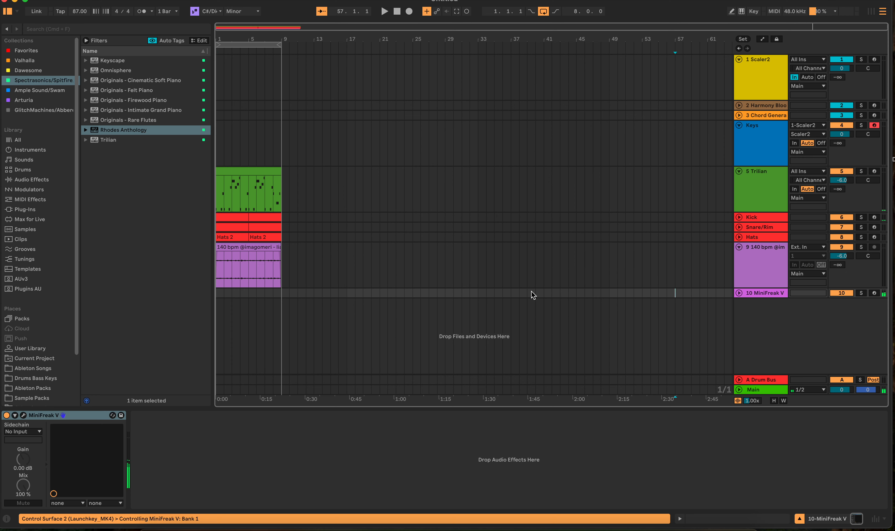
{"action": "right_click", "coordinate": [743, 313]}
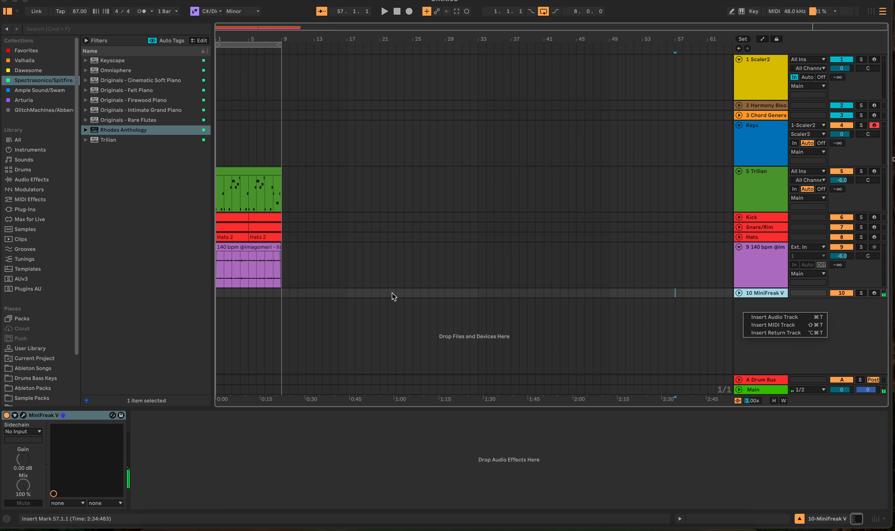
{"action": "left_click", "coordinate": [739, 293]}
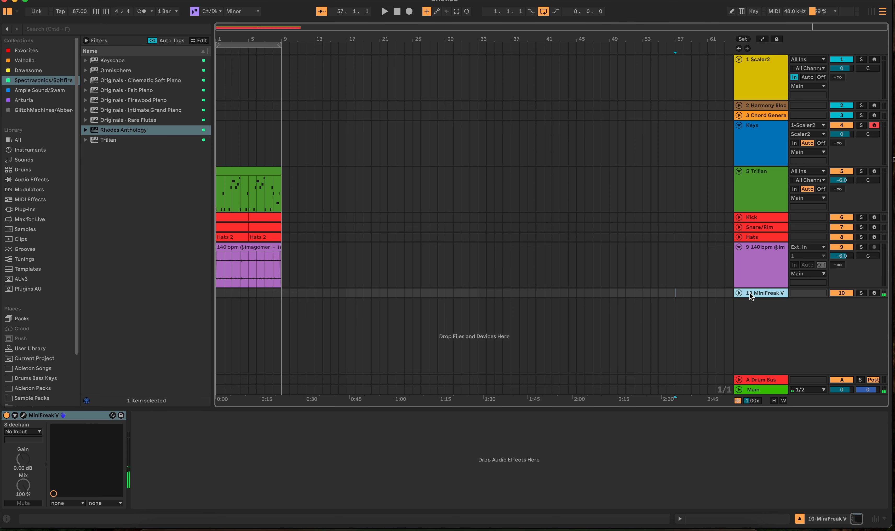
{"action": "left_click", "coordinate": [23, 415]}
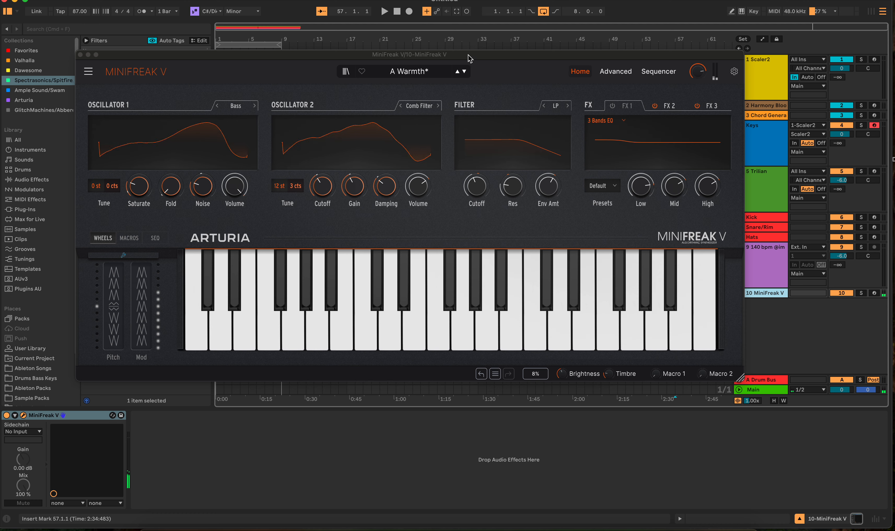
{"action": "left_click", "coordinate": [658, 71]}
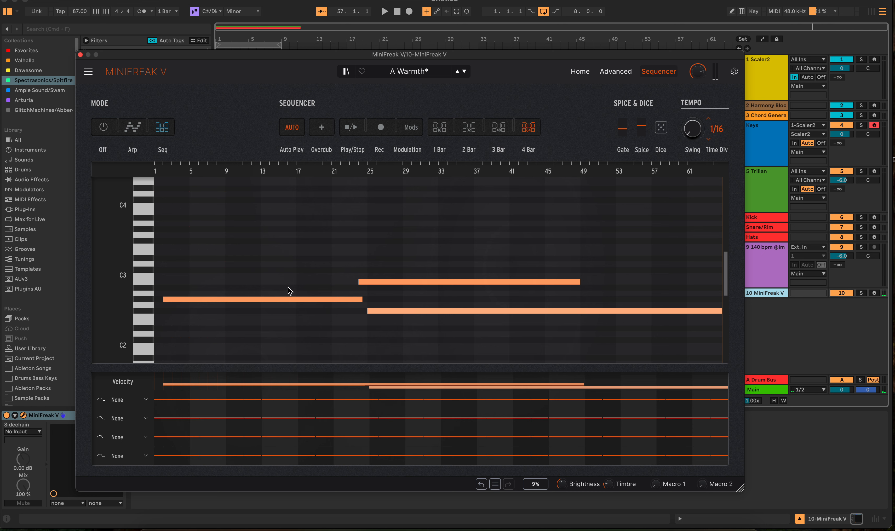
Delete all three notes from the MiniFreak V sequence, disable its sequencer and arpeggiator, and close the instrument window.
{"action": "left_click_drag", "start_coordinate": [210, 266], "coordinate": [454, 321]}
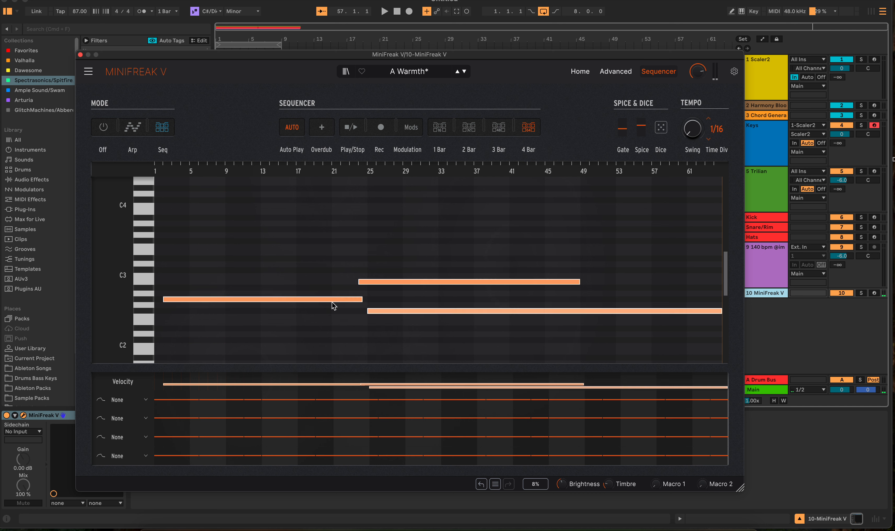
{"action": "double_click", "coordinate": [332, 301]}
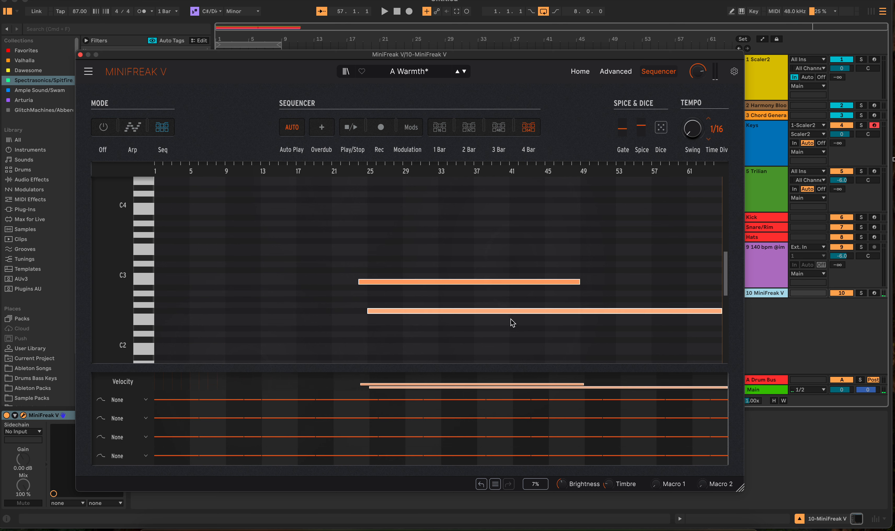
{"action": "double_click", "coordinate": [513, 311]}
{"action": "double_click", "coordinate": [520, 282]}
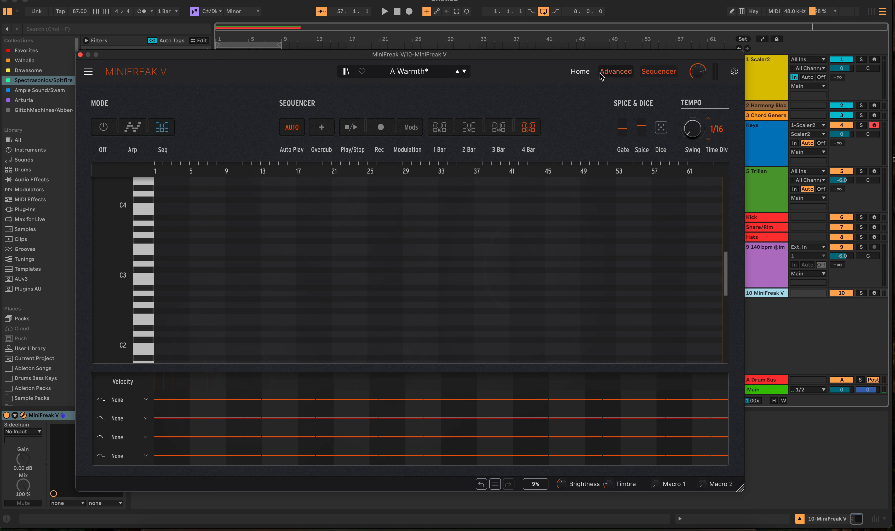
{"action": "left_click", "coordinate": [106, 132]}
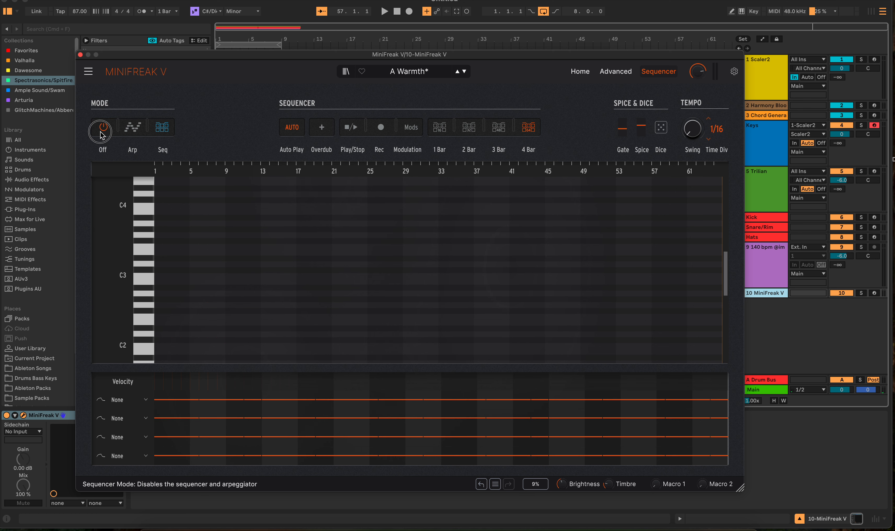
{"action": "left_click", "coordinate": [80, 55]}
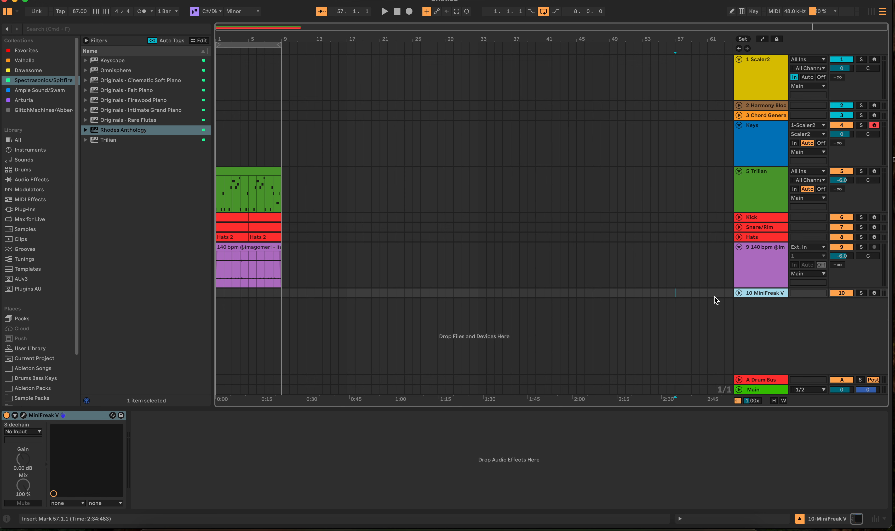
Arm the MiniFreak V track and record a MIDI melody over the eight-bar loop.
{"action": "left_click", "coordinate": [874, 293]}
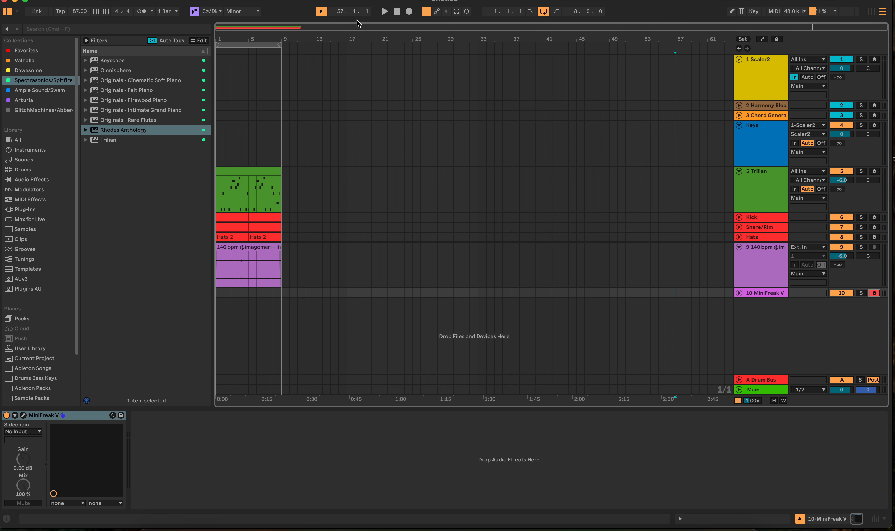
{"action": "left_click", "coordinate": [636, 18]}
{"action": "left_click_drag", "start_coordinate": [635, 4], "coordinate": [636, 9]}
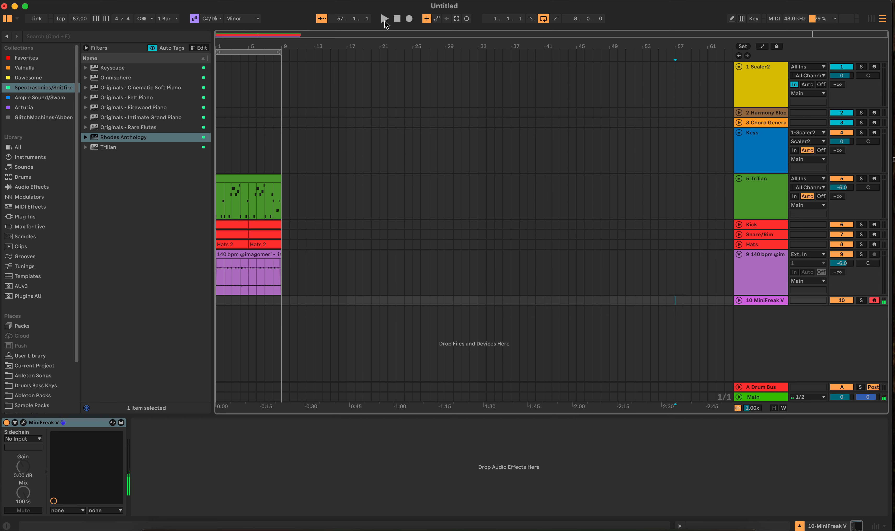
{"action": "left_click", "coordinate": [410, 19]}
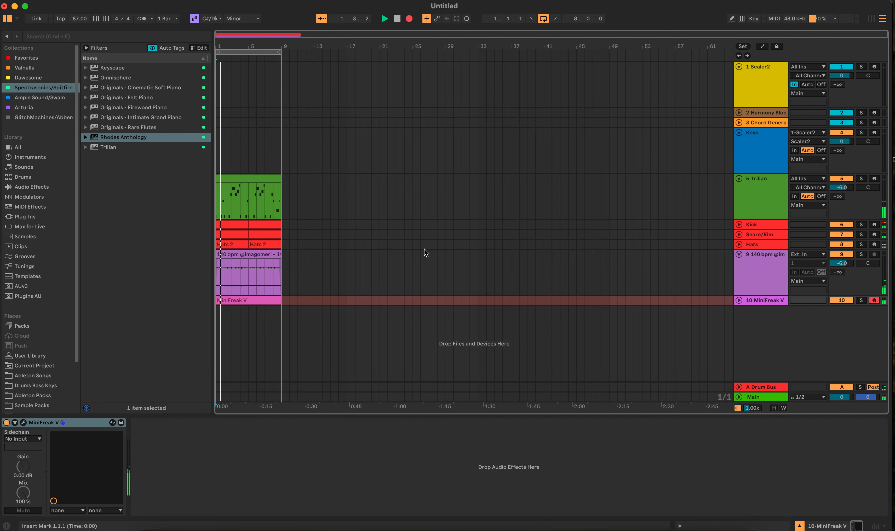
{"action": "left_click", "coordinate": [409, 19]}
Open the recorded MiniFreak V 2 clip in the note editor, stop playback and delete all its notes.
{"action": "left_click", "coordinate": [739, 300]}
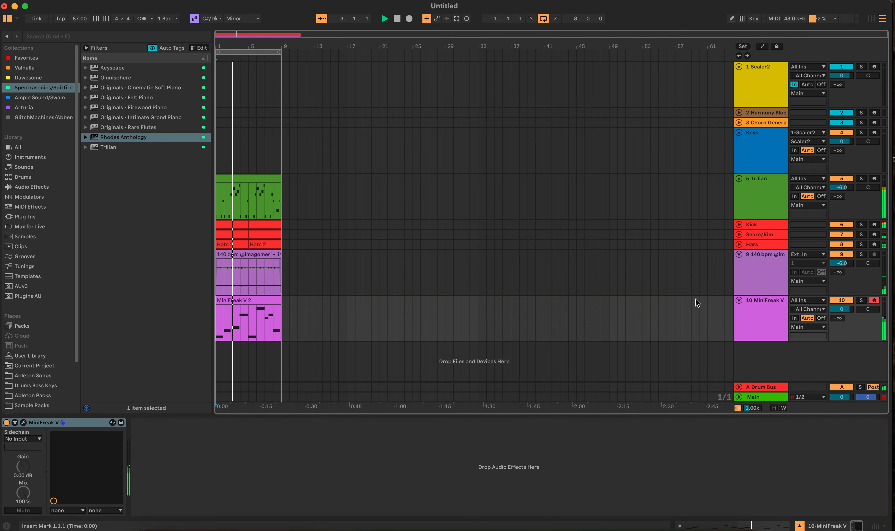
{"action": "double_click", "coordinate": [274, 306]}
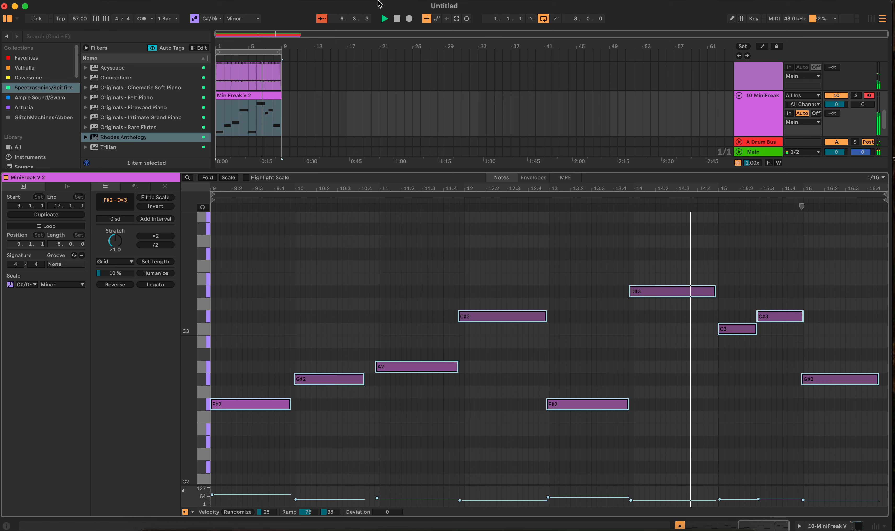
{"action": "left_click", "coordinate": [396, 18]}
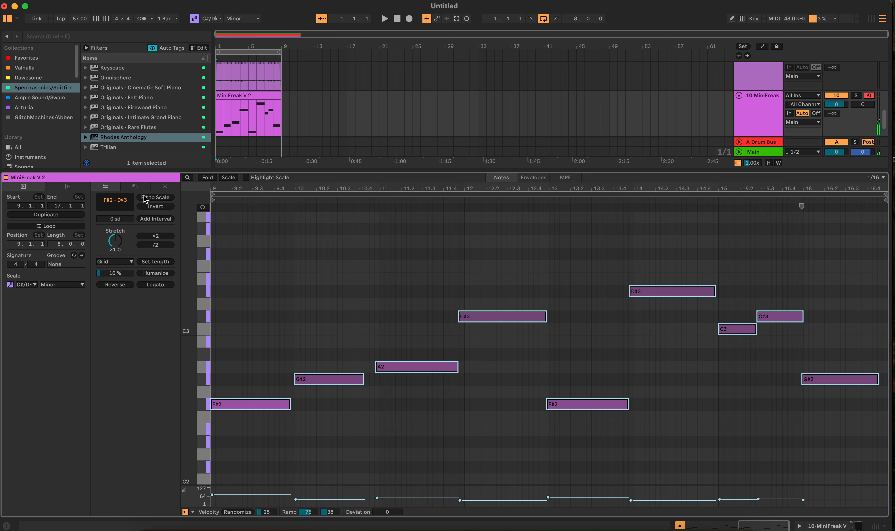
{"action": "left_click", "coordinate": [165, 186]}
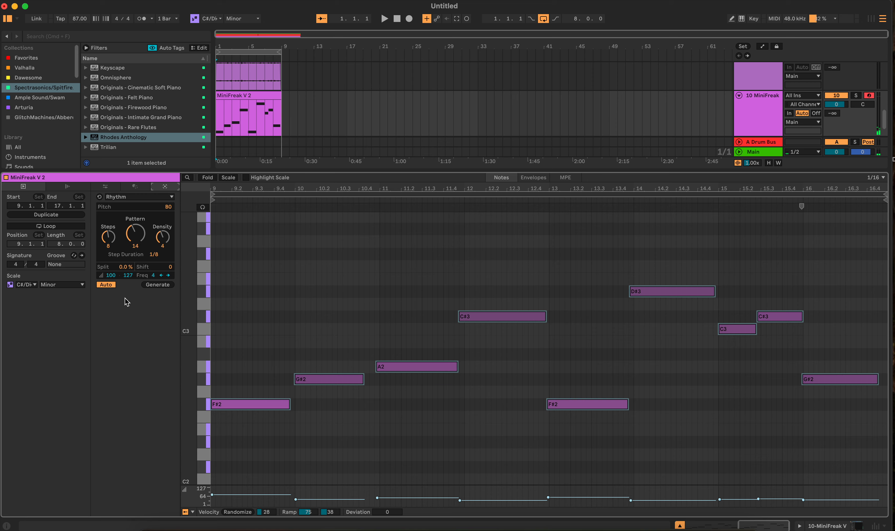
{"action": "left_click_drag", "start_coordinate": [224, 254], "coordinate": [882, 475]}
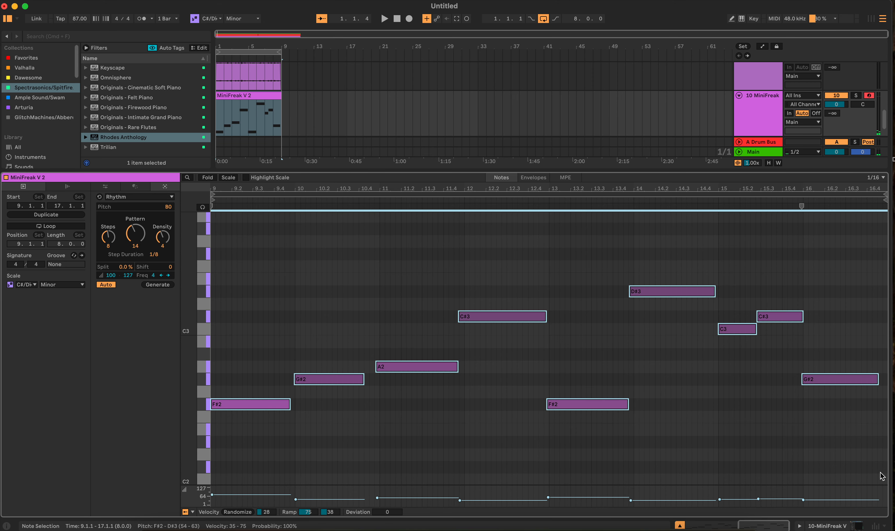
{"action": "key", "text": "Delete"}
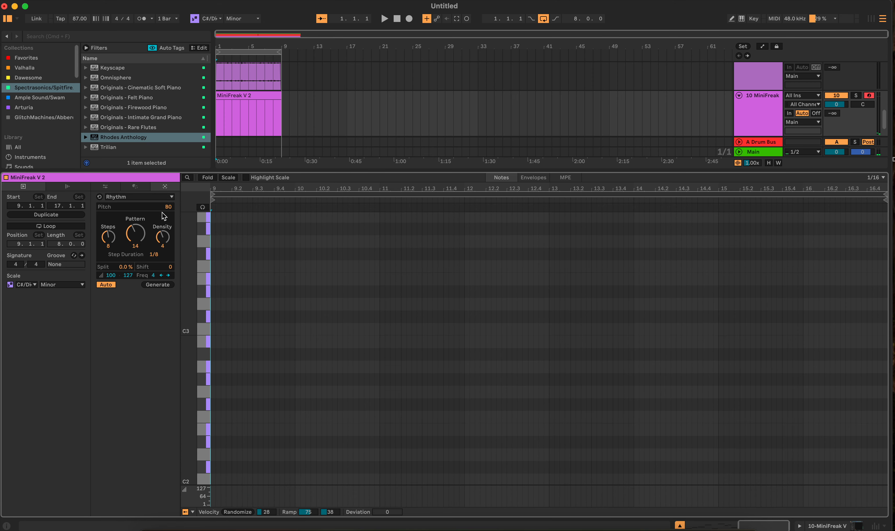
Choose the Seed note generator for the MiniFreak V 2 clip and set its pitch range from C#2 to B3.
{"action": "left_click", "coordinate": [164, 201]}
{"action": "left_click", "coordinate": [127, 216]}
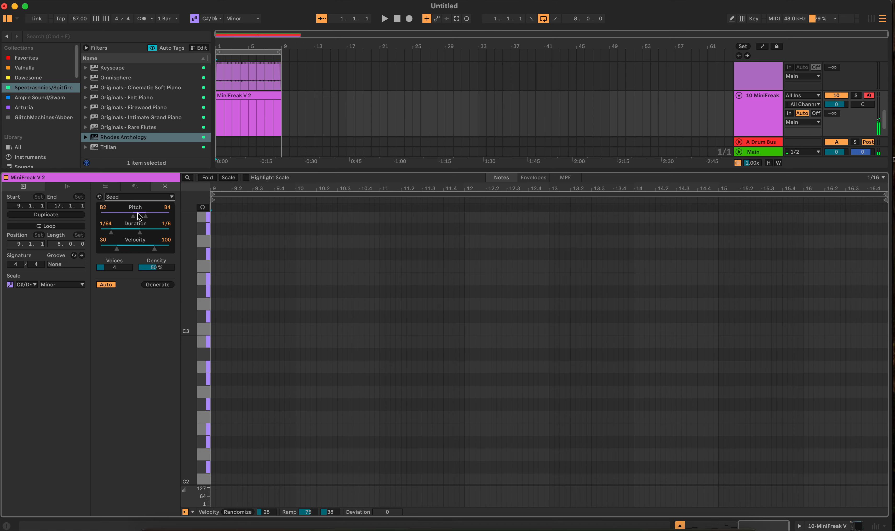
{"action": "mouse_move", "coordinate": [139, 213]}
{"action": "left_mouse_down"}
{"action": "mouse_move", "coordinate": [122, 213]}
{"action": "mouse_move", "coordinate": [147, 215]}
{"action": "mouse_move", "coordinate": [127, 216]}
{"action": "left_mouse_up"}
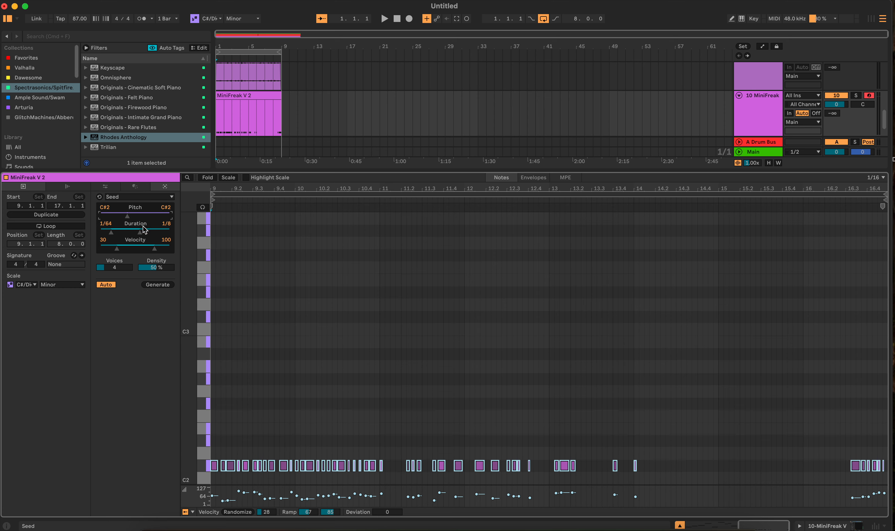
{"action": "left_click_drag", "start_coordinate": [130, 218], "coordinate": [105, 221]}
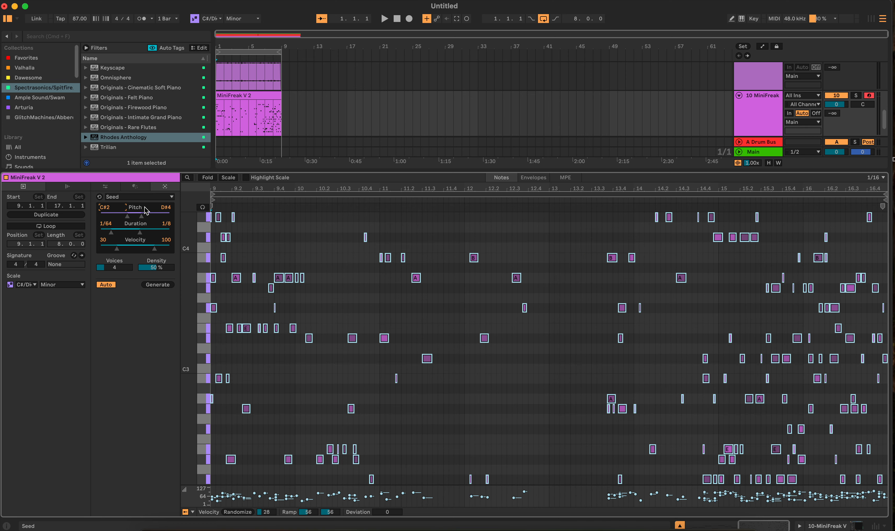
{"action": "mouse_move", "coordinate": [165, 210]}
{"action": "left_mouse_down"}
{"action": "mouse_move", "coordinate": [165, 202]}
{"action": "mouse_move", "coordinate": [166, 220]}
{"action": "mouse_move", "coordinate": [167, 210]}
{"action": "left_mouse_up"}
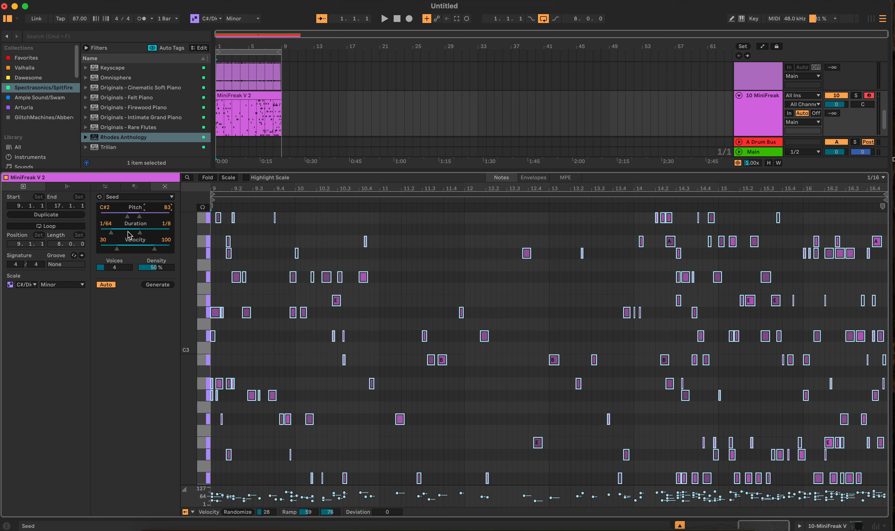
Set the Seed generator to durations from 1/4 to 1, one voice and 100% density.
{"action": "left_click_drag", "start_coordinate": [128, 233], "coordinate": [158, 232]}
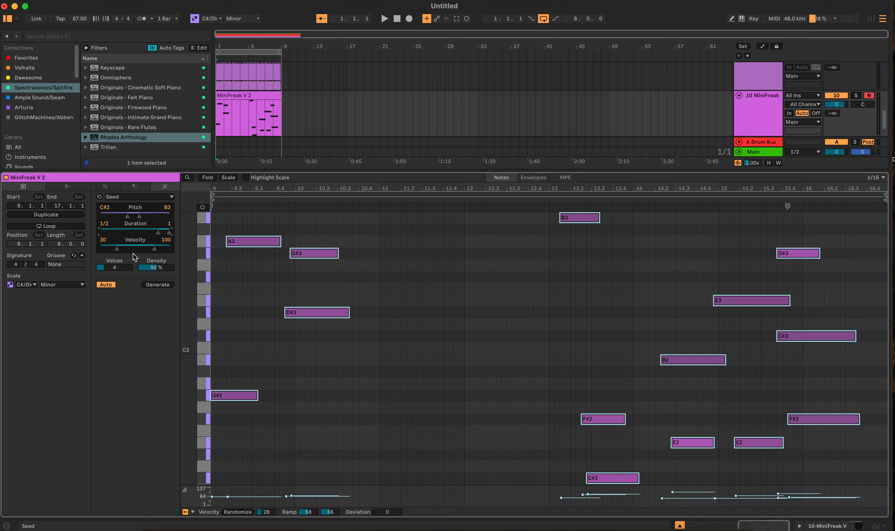
{"action": "left_click_drag", "start_coordinate": [114, 271], "coordinate": [158, 247]}
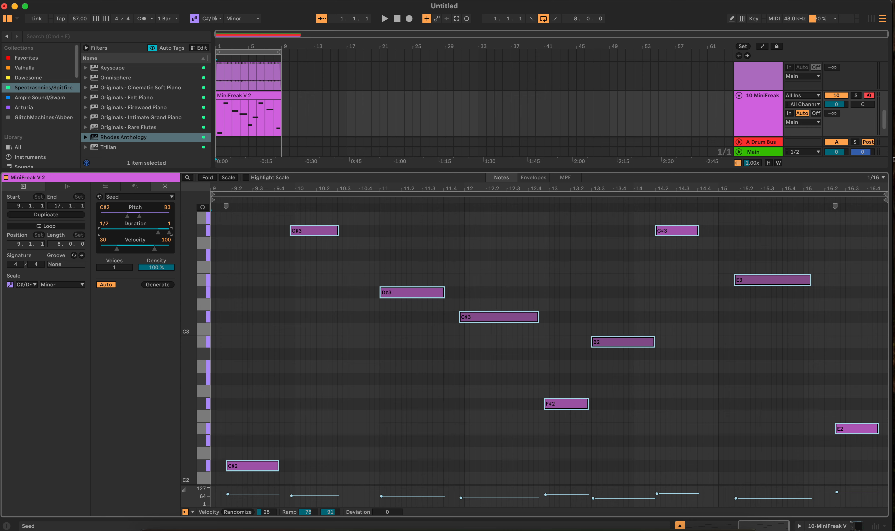
{"action": "left_click_drag", "start_coordinate": [158, 232], "coordinate": [148, 232]}
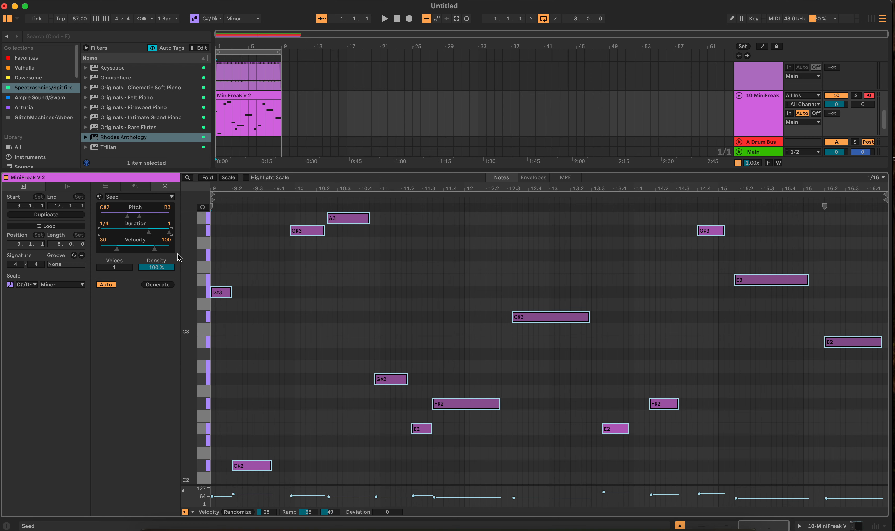
Regenerate the Seed melody several times, auditioning the variations against the playing loop.
{"action": "left_click", "coordinate": [148, 285]}
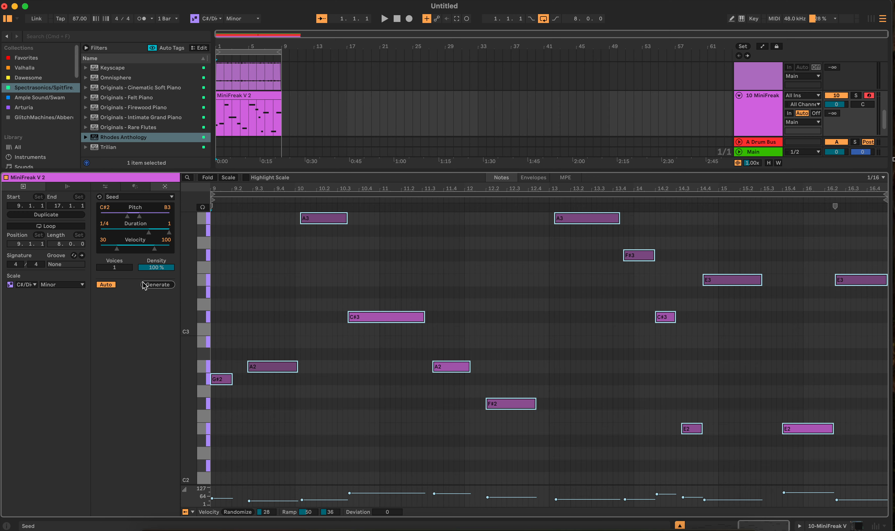
{"action": "key", "text": "space"}
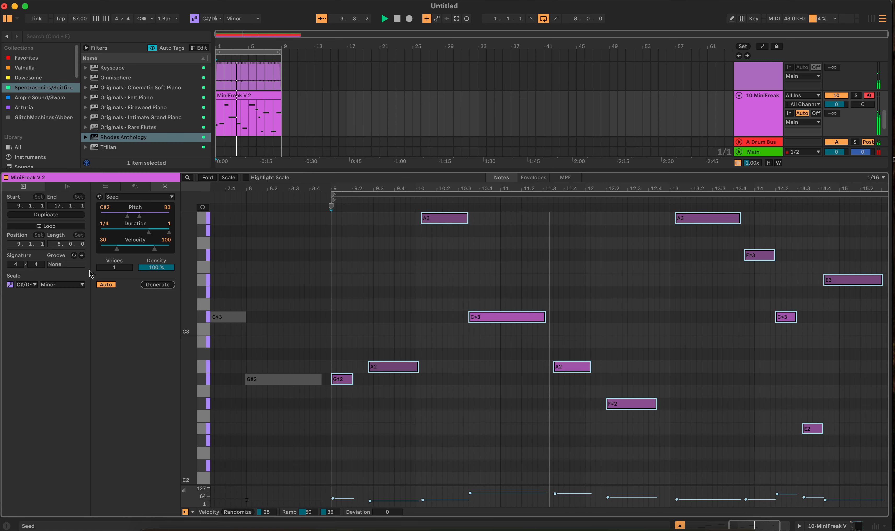
{"action": "left_click", "coordinate": [158, 285]}
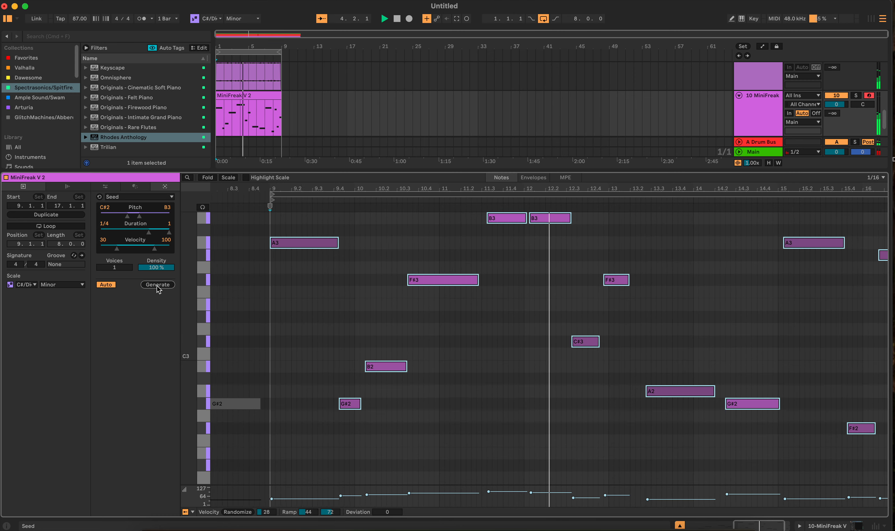
{"action": "left_click", "coordinate": [158, 285]}
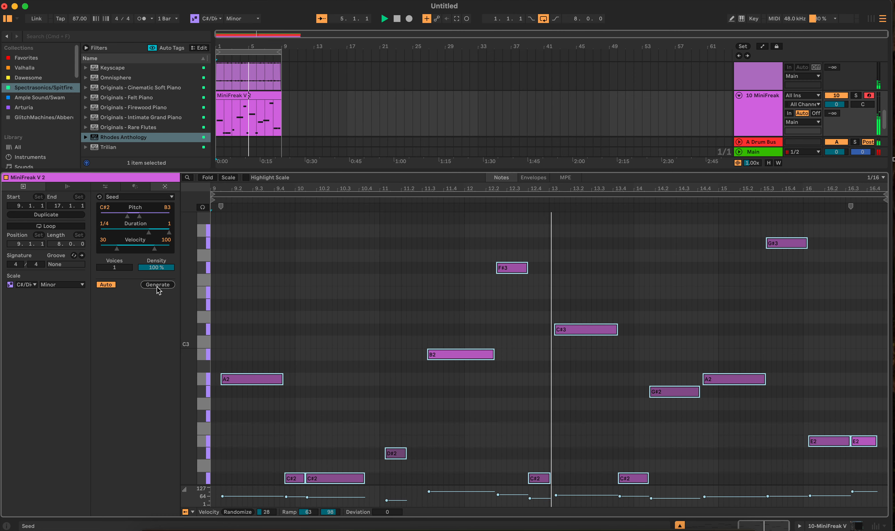
{"action": "left_click", "coordinate": [158, 285]}
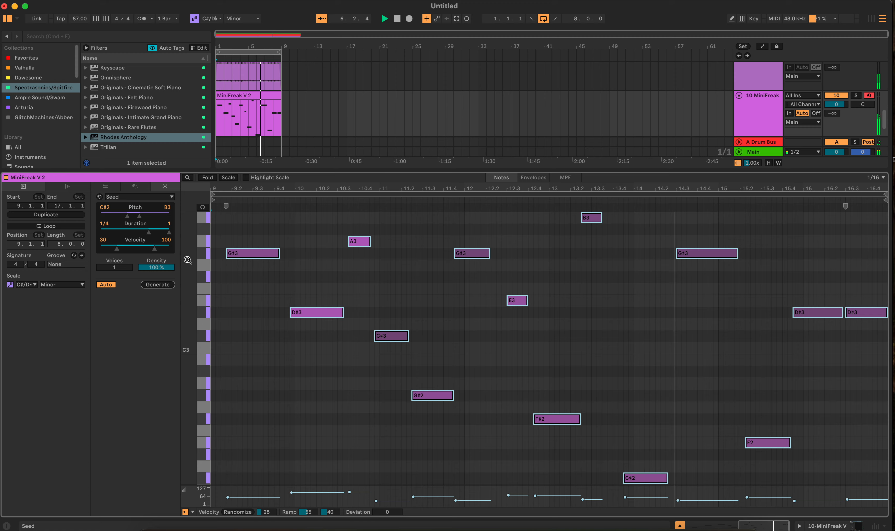
{"action": "left_click", "coordinate": [158, 284]}
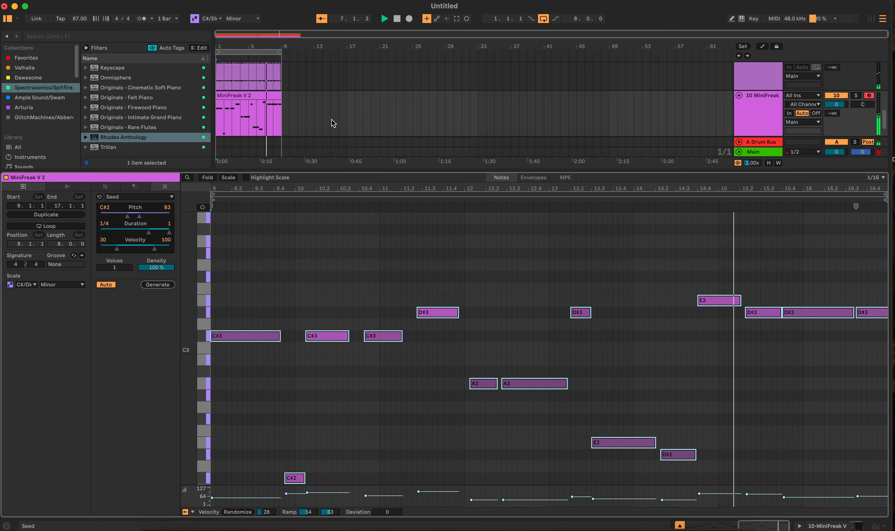
Leave the clip's note editor, stop playback and place the insert marker at bar 9 on the Keys track.
{"action": "key", "text": "shift+Tab"}
{"action": "left_click", "coordinate": [245, 300]}
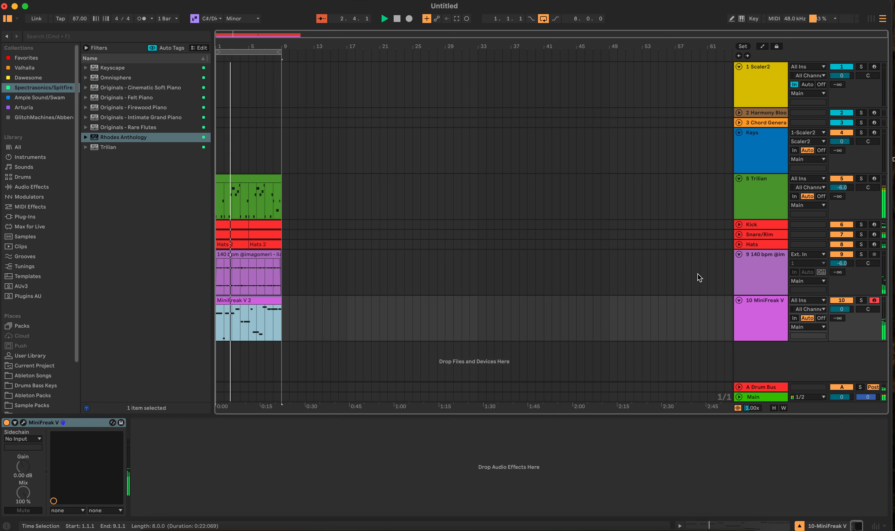
{"action": "key", "text": "space"}
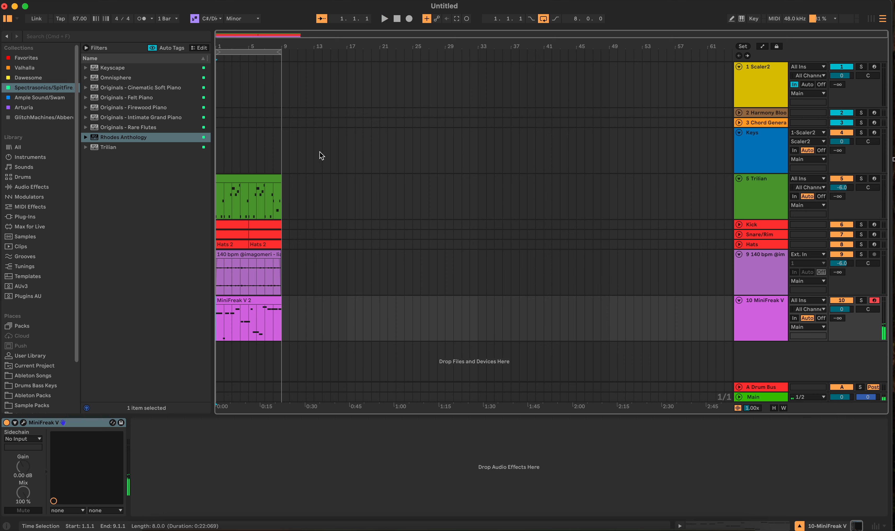
{"action": "left_click", "coordinate": [280, 147]}
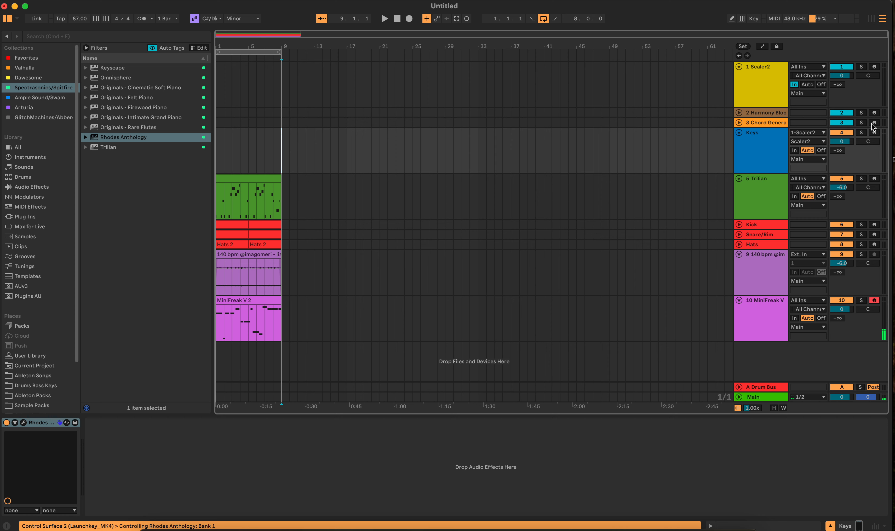
Arm the Keys track for recording, collapse the Scaler2 track and open its Scaler plug-in window.
{"action": "left_click", "coordinate": [873, 133]}
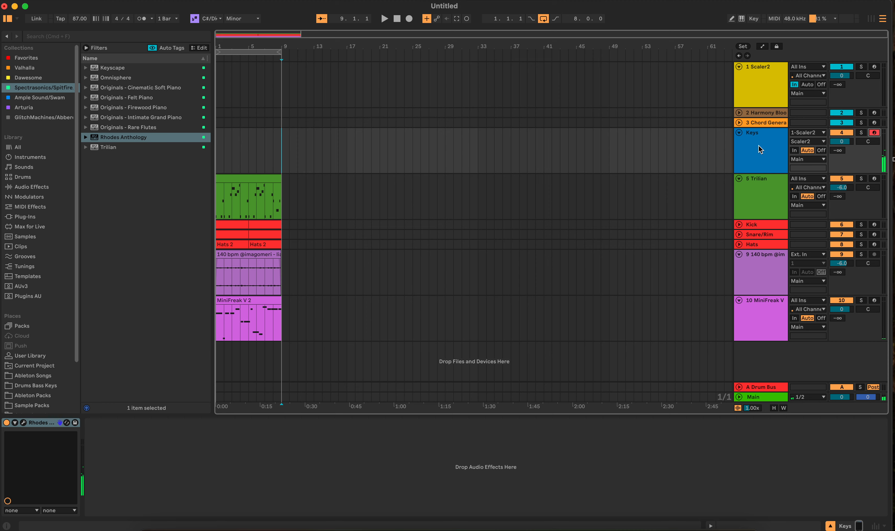
{"action": "left_click", "coordinate": [584, 80]}
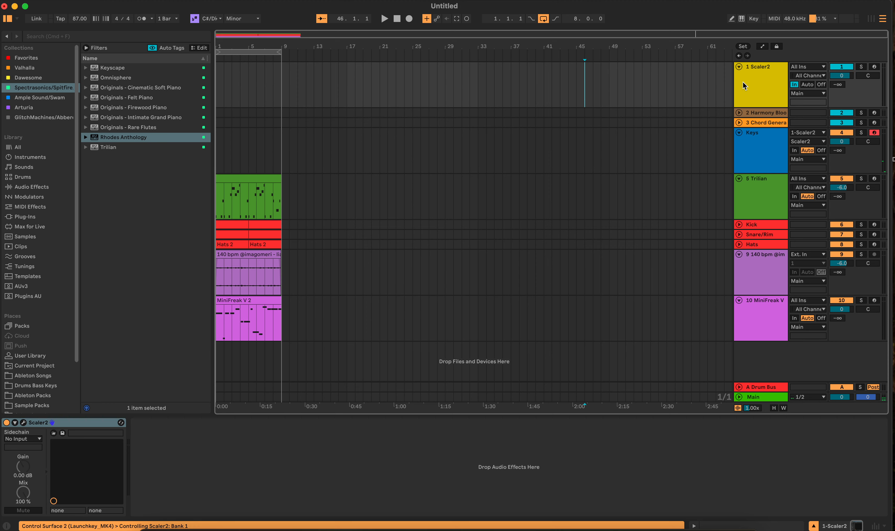
{"action": "left_click", "coordinate": [739, 68]}
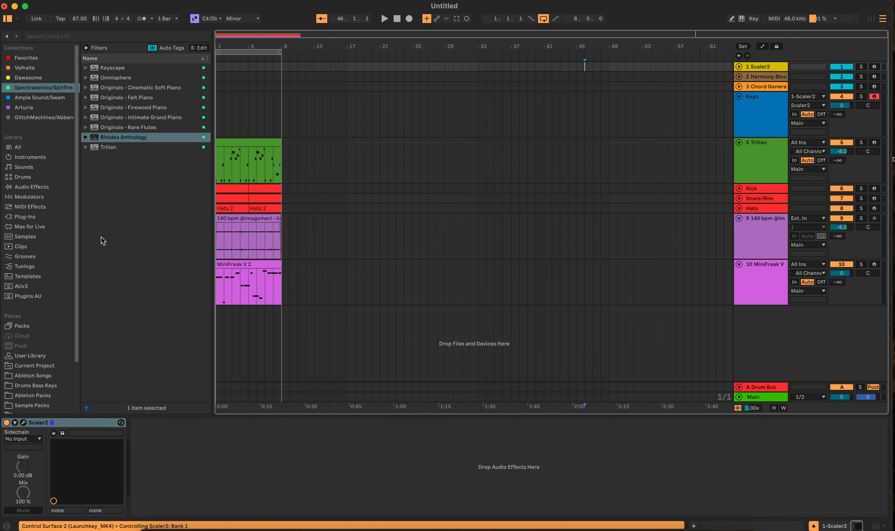
{"action": "left_click", "coordinate": [24, 423]}
Try the Dark Jazz Chords (C# or Bbm) set from the Prisms 1 Chord Suite in Scaler.
{"action": "left_click", "coordinate": [630, 136]}
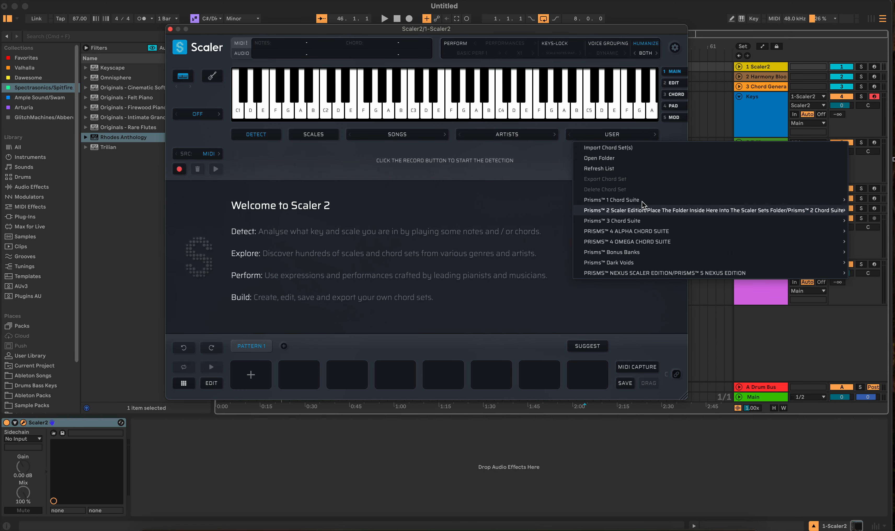
{"action": "mouse_move", "coordinate": [624, 200]}
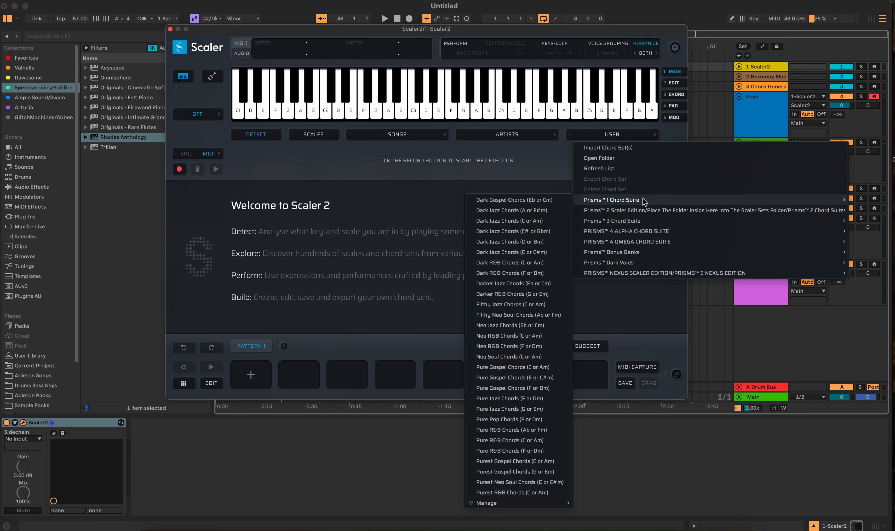
{"action": "left_click", "coordinate": [506, 232]}
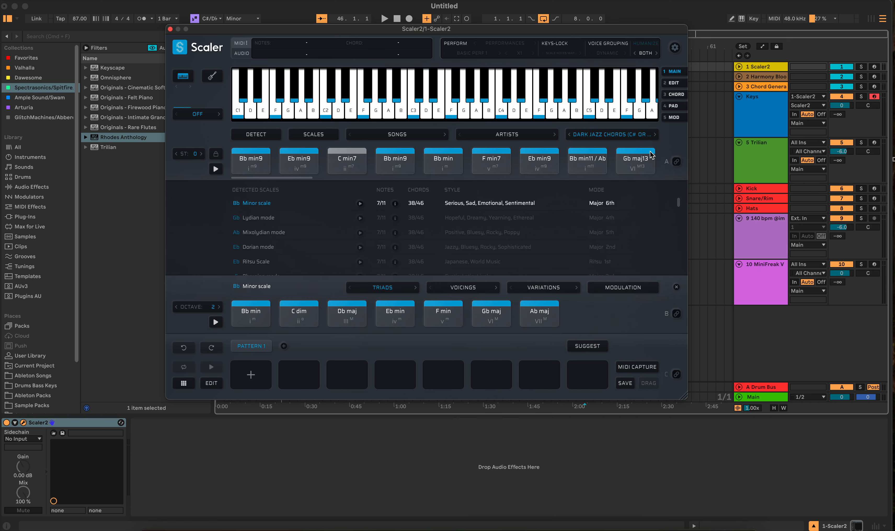
Load the Dark Jazz Chords (E or C#m) set from the Prisms 1 Chord Suite and enable MIDI binding for its chord row.
{"action": "left_click", "coordinate": [639, 138]}
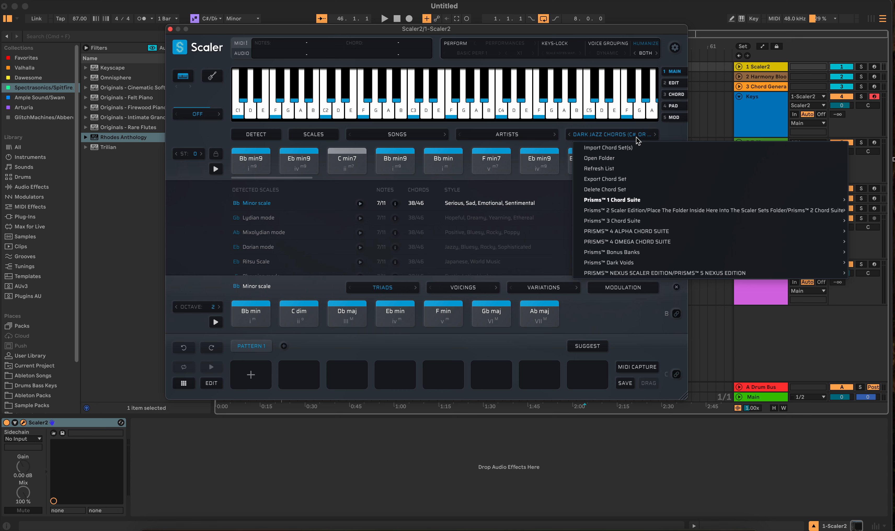
{"action": "mouse_move", "coordinate": [632, 200]}
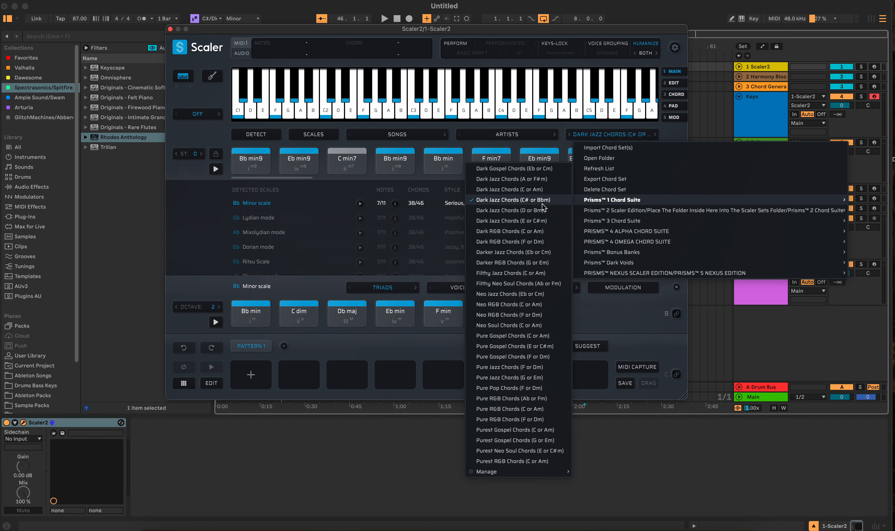
{"action": "left_click", "coordinate": [541, 222]}
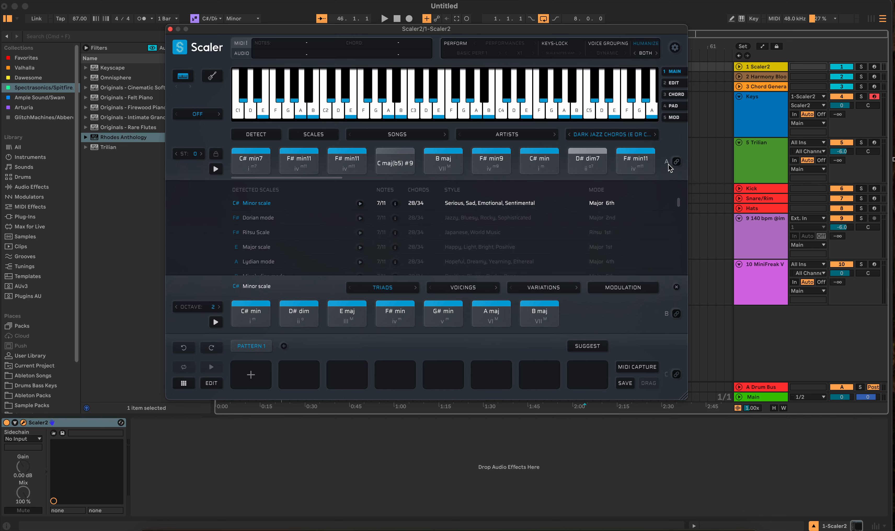
{"action": "left_click", "coordinate": [676, 161]}
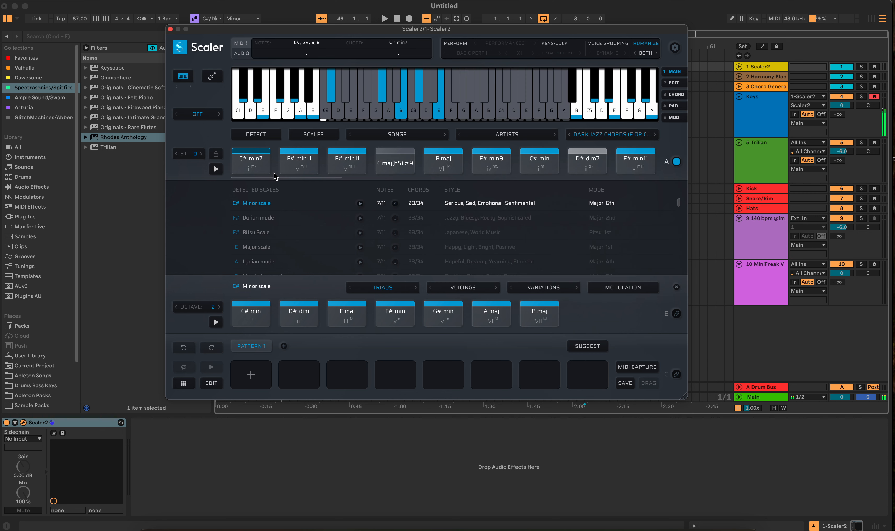
Move the Scaler window clear of the upper arrangement tracks and audition its chords against the playing loop.
{"action": "key", "text": "space"}
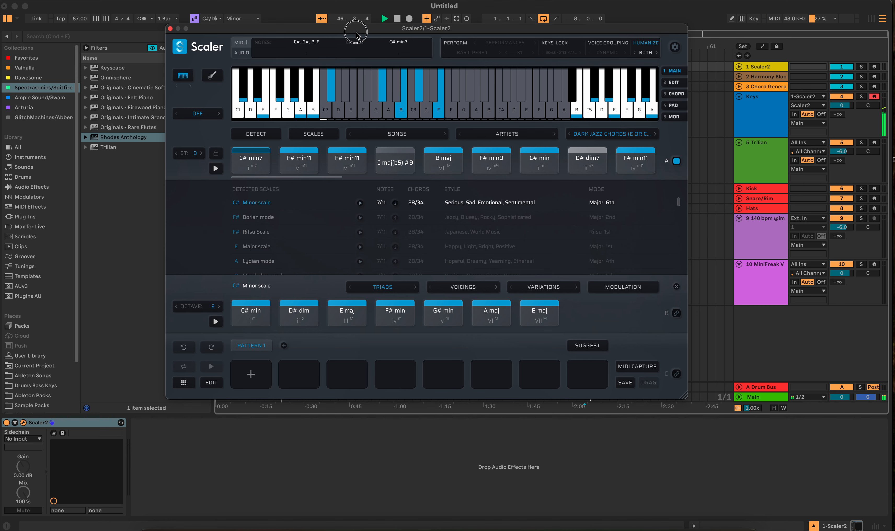
{"action": "left_click_drag", "start_coordinate": [355, 28], "coordinate": [468, 206]}
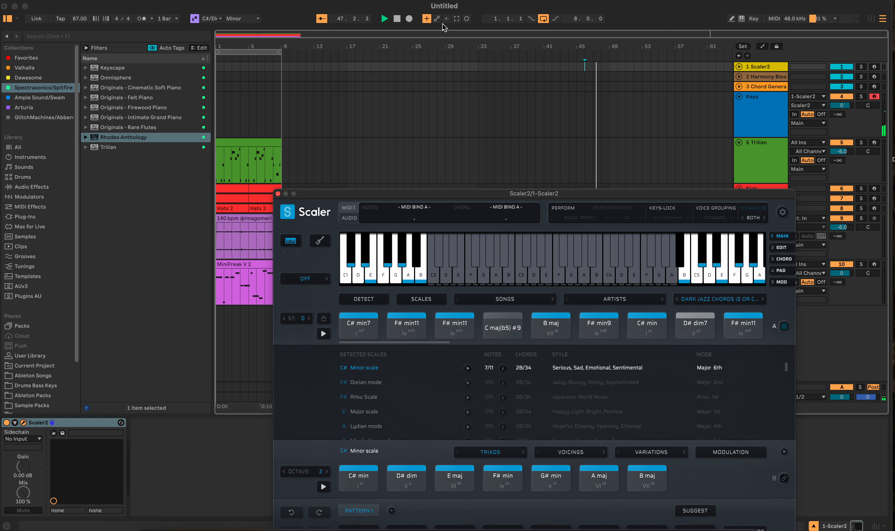
{"action": "key", "text": "space"}
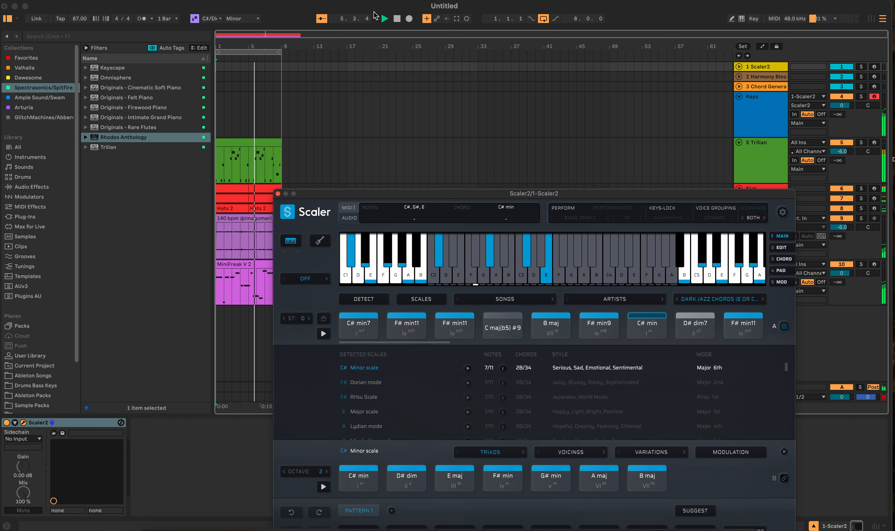
Try recording a take of the Scaler chords on the Keys track over the eight-bar loop.
{"action": "left_click", "coordinate": [397, 20]}
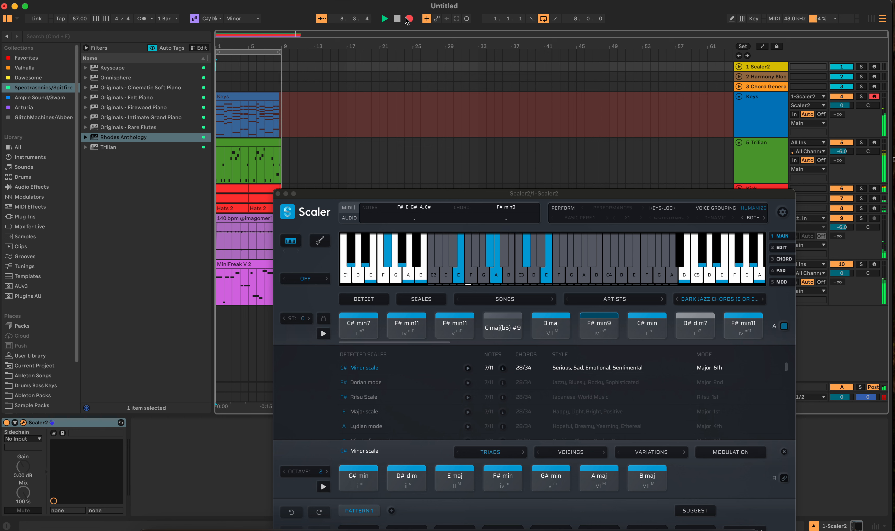
{"action": "left_click", "coordinate": [396, 18]}
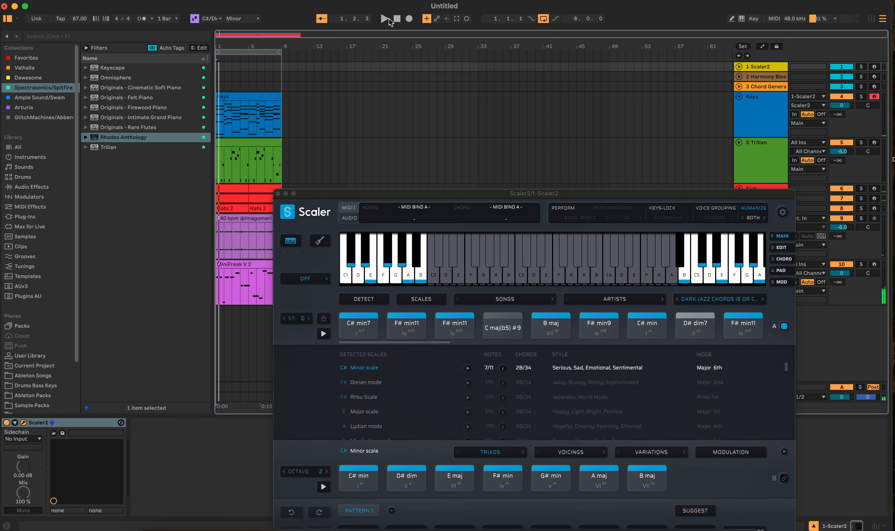
{"action": "key", "text": "super+z"}
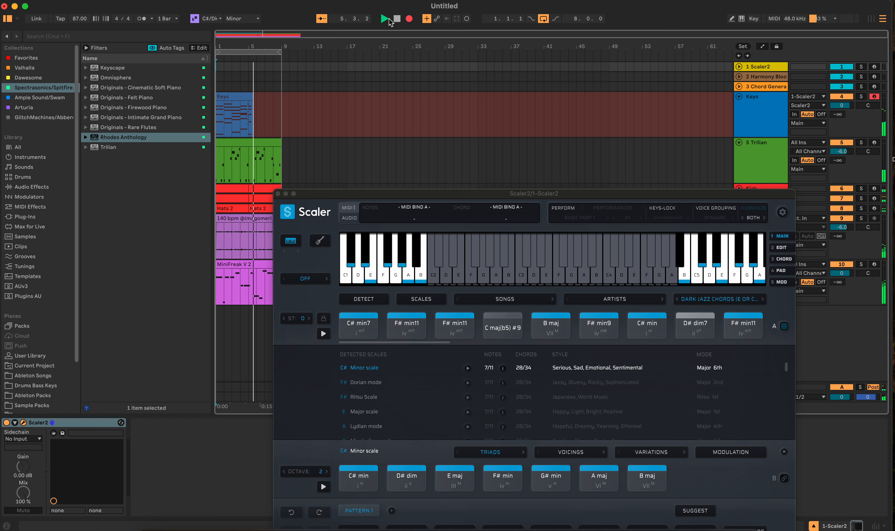
Re-record the Scaler chords on the Keys track across the eight-bar loop and return all tracks to arrangement playback.
{"action": "key", "text": "space"}
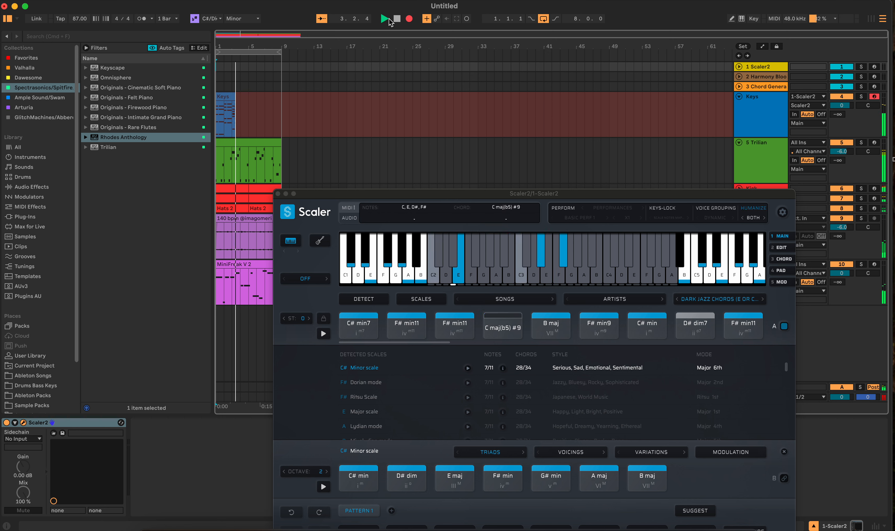
{"action": "key", "text": "space"}
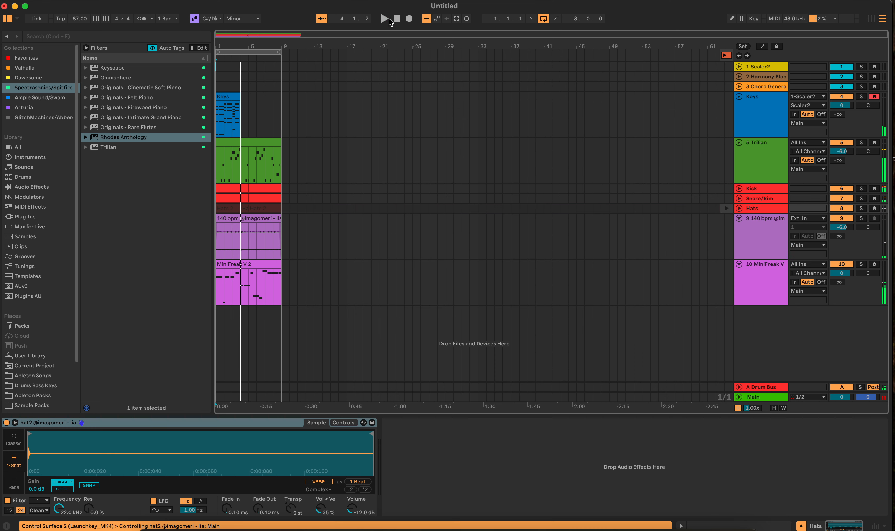
{"action": "key", "text": "super+z"}
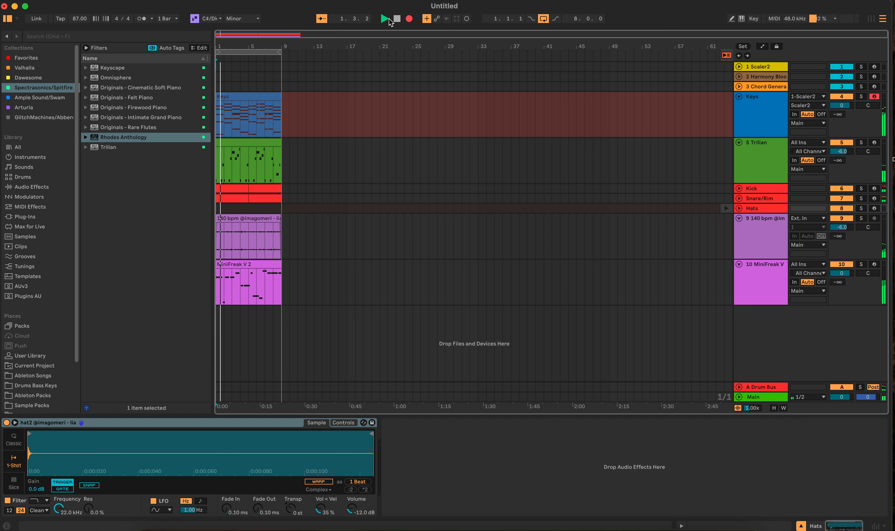
{"action": "key", "text": "F9"}
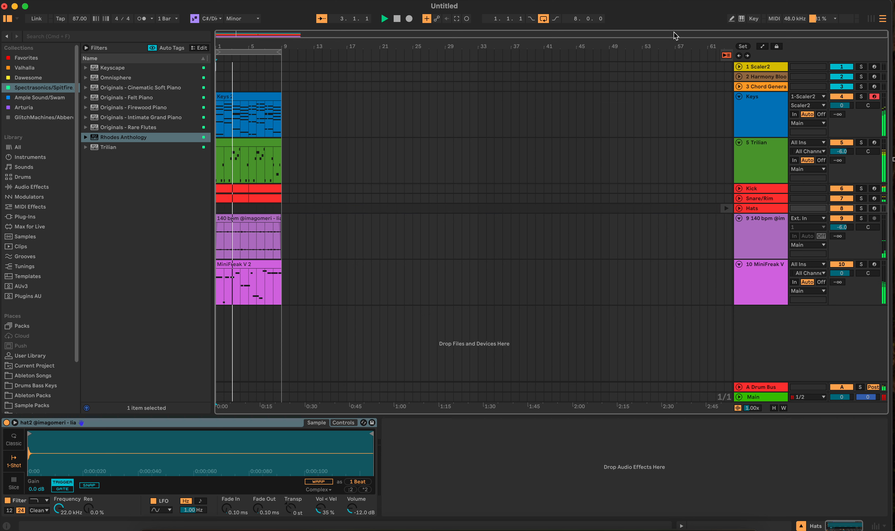
{"action": "left_click", "coordinate": [726, 55]}
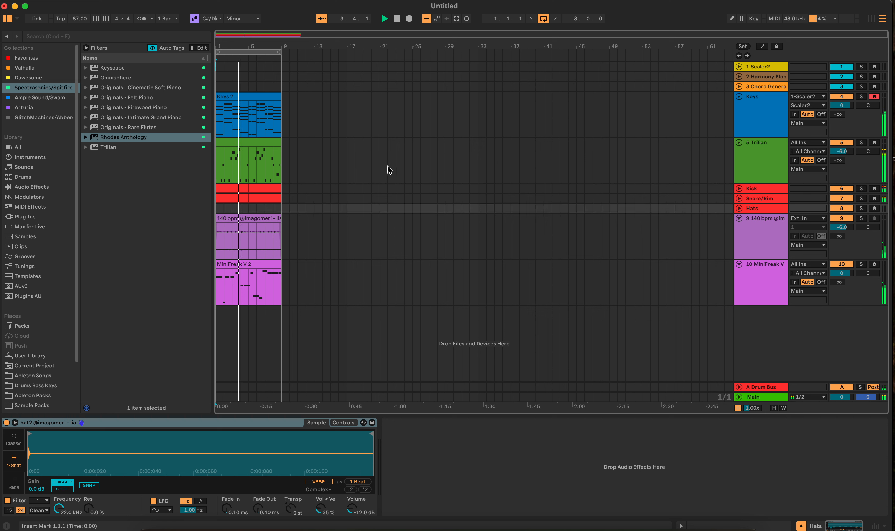
Arm the Hats track, stop playback and create an empty eight-bar MIDI clip on it from bar 1 to bar 9.
{"action": "left_click", "coordinate": [774, 208]}
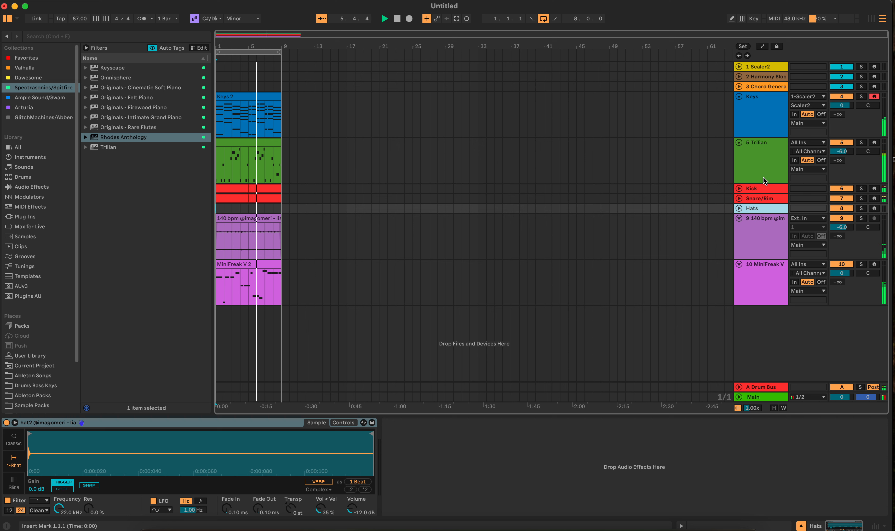
{"action": "left_click", "coordinate": [874, 207]}
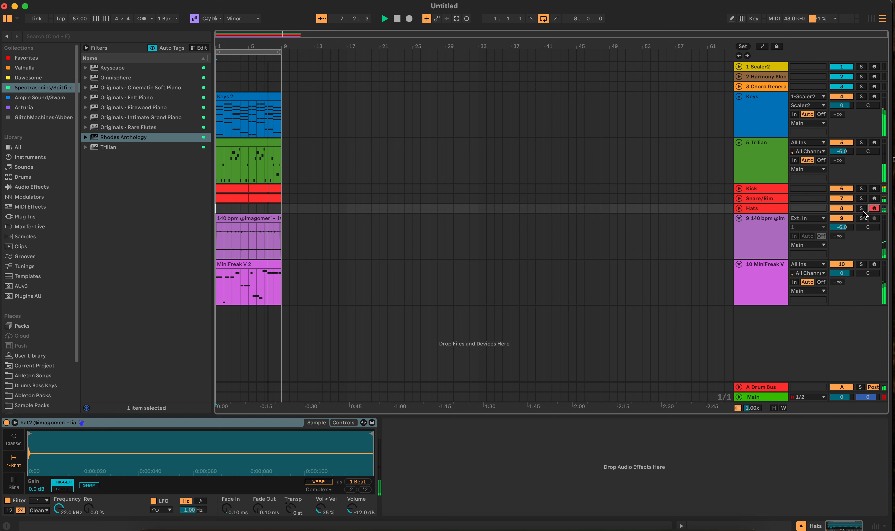
{"action": "left_click", "coordinate": [397, 19]}
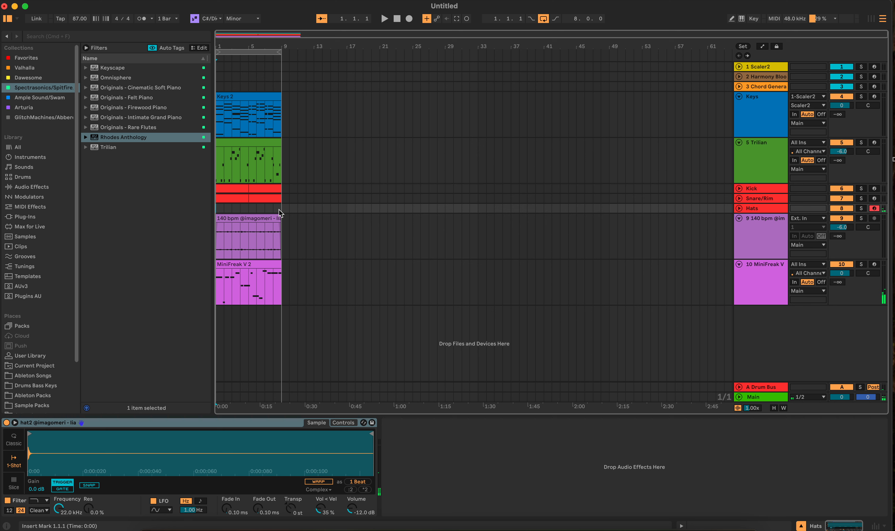
{"action": "left_click_drag", "start_coordinate": [282, 209], "coordinate": [205, 211]}
{"action": "key", "text": "super+shift+m"}
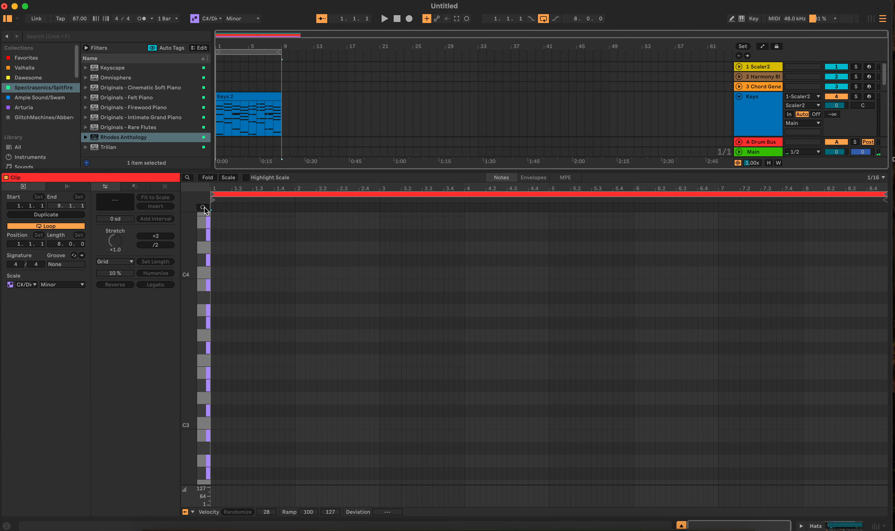
Enter sixteenth-note C3 hits on beats 1 and 2 of the Hats clip's first bar.
{"action": "double_click", "coordinate": [213, 425]}
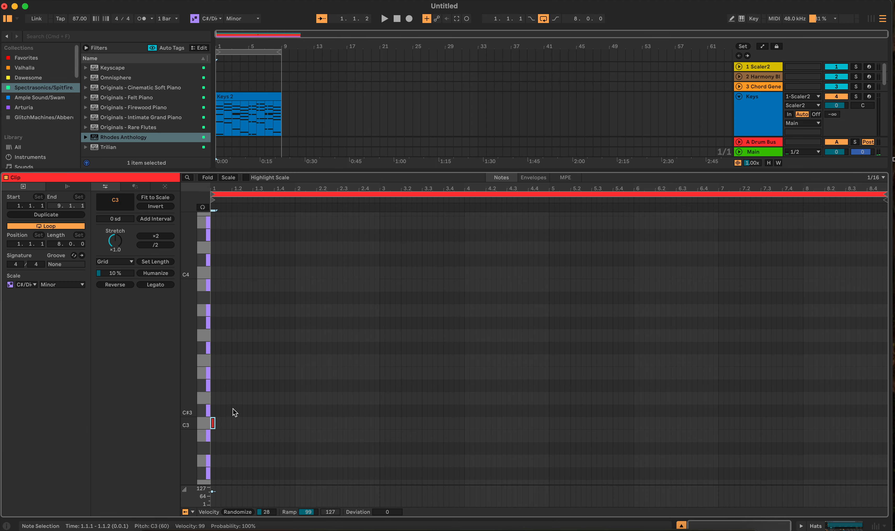
{"action": "double_click", "coordinate": [224, 423]}
{"action": "left_click_drag", "start_coordinate": [225, 426], "coordinate": [234, 428]}
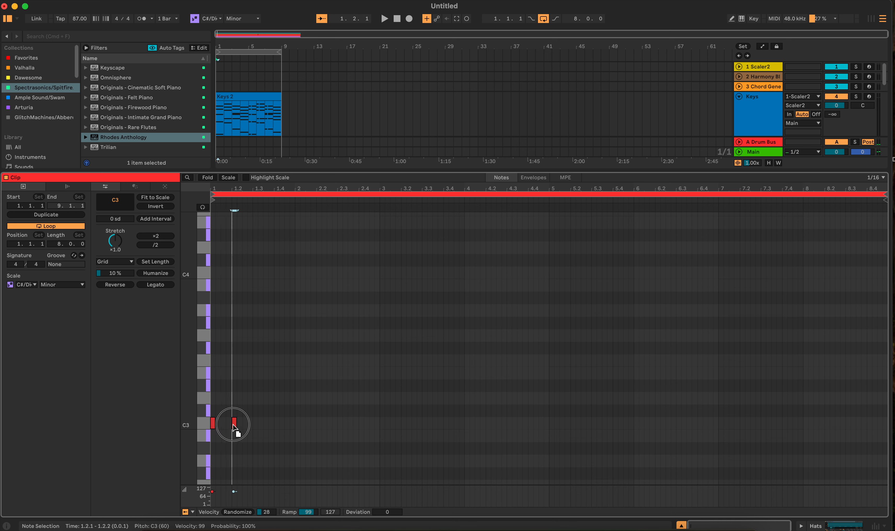
Duplicate the two C3 hits bar by bar through bar 8, removing the extra copy beyond the clip's end.
{"action": "left_click_drag", "start_coordinate": [297, 427], "coordinate": [217, 405]}
{"action": "key", "text": "super+d"}
{"action": "key", "text": "super+d"}
{"action": "key", "text": "super+d"}
{"action": "key", "text": "super+d"}
{"action": "key", "text": "super+d"}
{"action": "key", "text": "super+d"}
{"action": "key", "text": "super+d"}
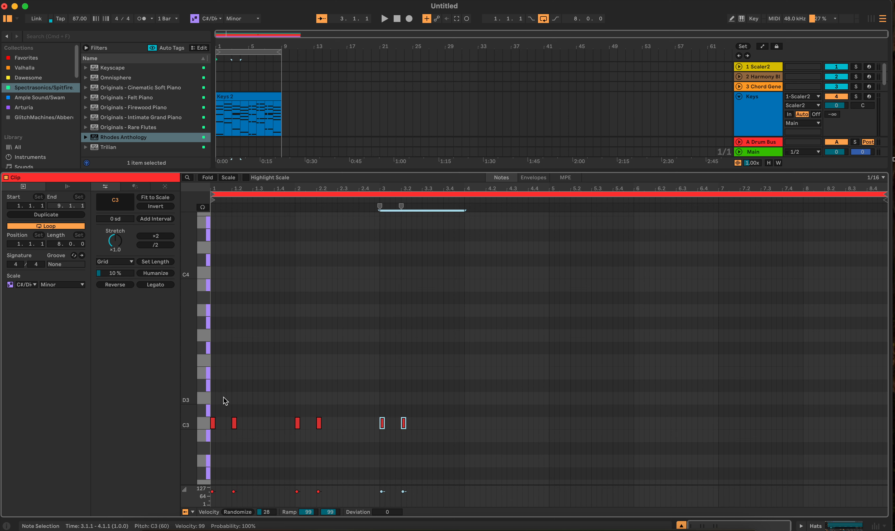
{"action": "key", "text": "super+d"}
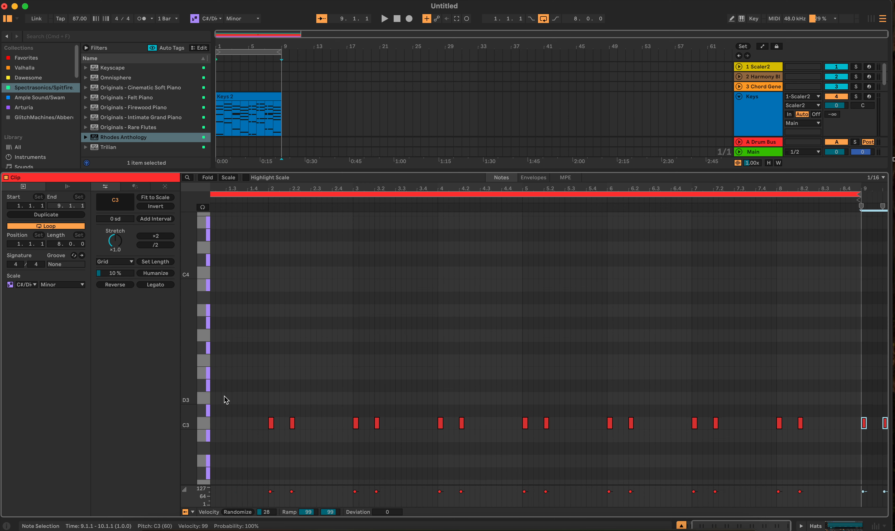
{"action": "key", "text": "super+z"}
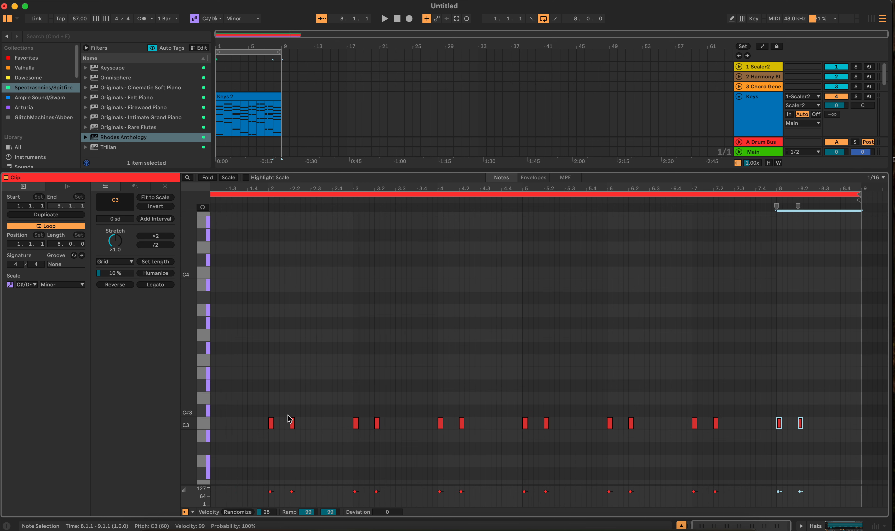
Copy the first bar's two C3 hits onto beats 3 and 4 of the same bar.
{"action": "scroll", "coordinate": [287, 404], "scroll_direction": "left", "scroll_amount": 2}
{"action": "scroll", "coordinate": [287, 404], "scroll_direction": "down", "scroll_amount": 2}
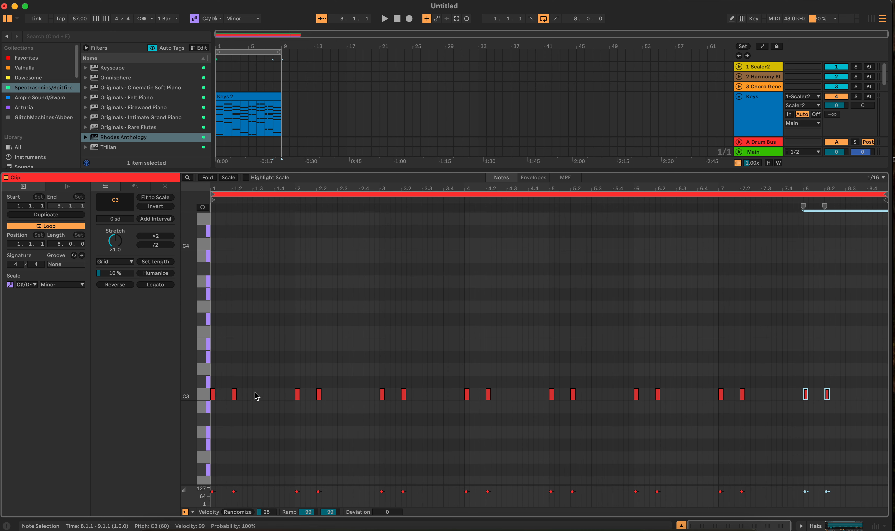
{"action": "left_click_drag", "start_coordinate": [254, 381], "coordinate": [203, 404]}
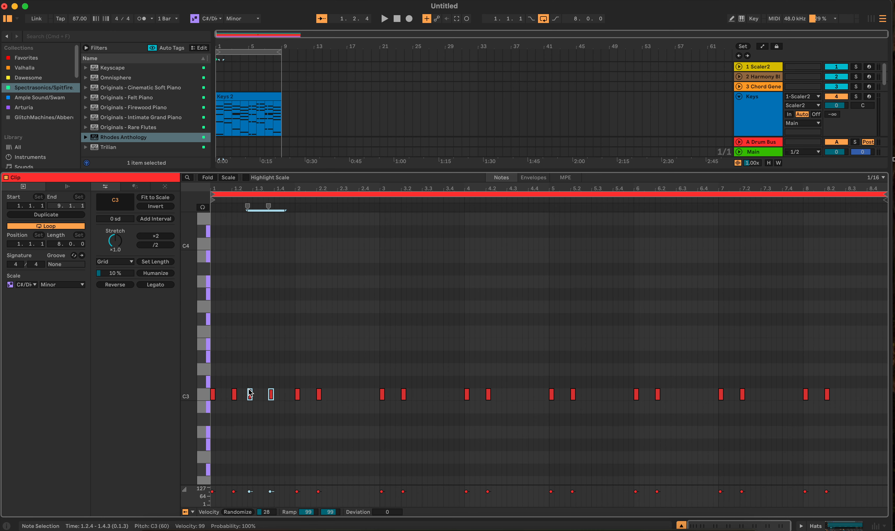
{"action": "left_click_drag", "start_coordinate": [252, 397], "coordinate": [253, 395]}
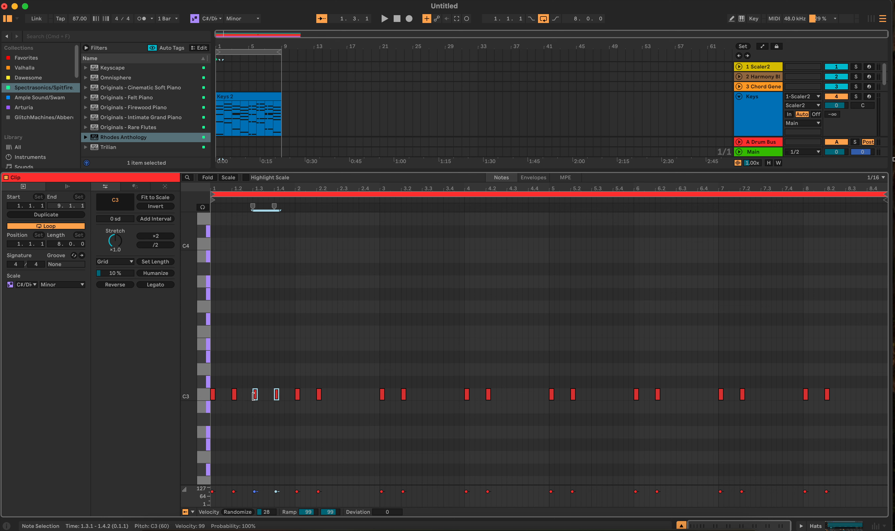
Duplicate the first bar's four C3 hits bar by bar through bar 8 and start playback to hear the hats.
{"action": "left_click_drag", "start_coordinate": [297, 378], "coordinate": [192, 384]}
{"action": "left_click_drag", "start_coordinate": [294, 377], "coordinate": [179, 401]}
{"action": "key", "text": "super+d"}
{"action": "key", "text": "super+d"}
{"action": "key", "text": "super+d"}
{"action": "key", "text": "super+d"}
{"action": "key", "text": "super+d"}
{"action": "key", "text": "super+d"}
{"action": "key", "text": "super+d"}
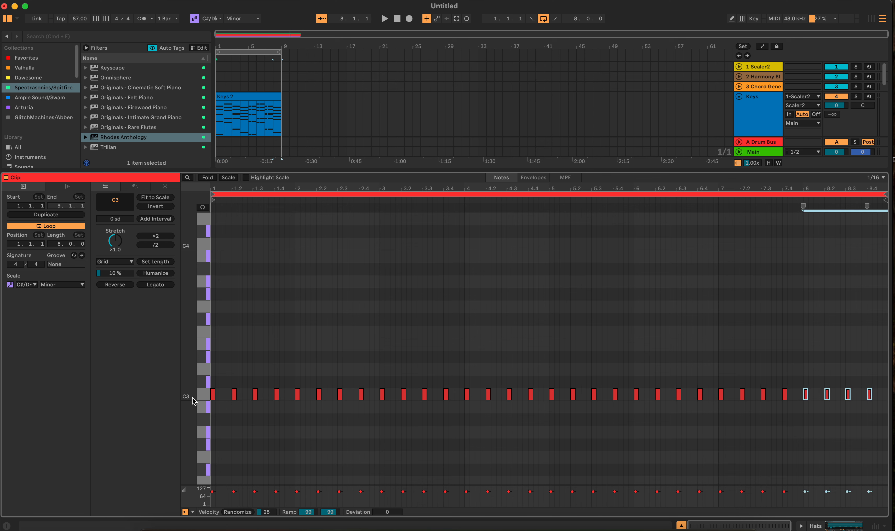
{"action": "key", "text": "space"}
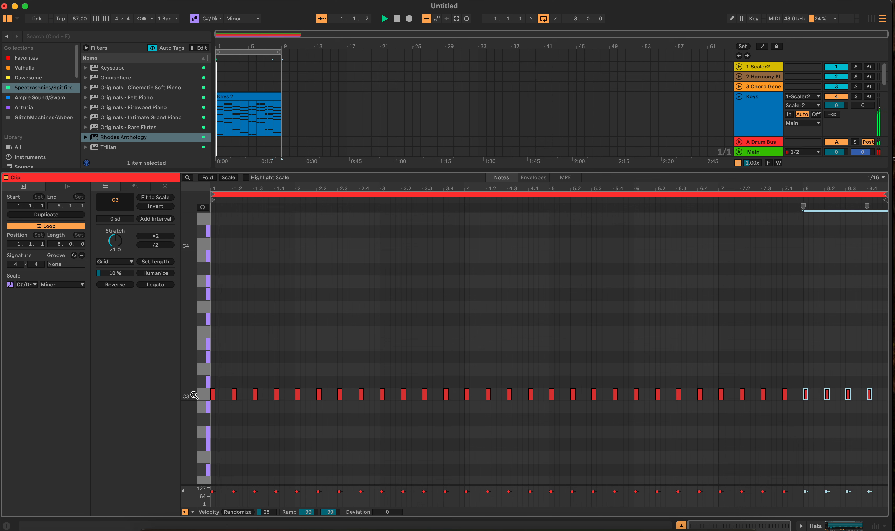
Vary the hi-hat velocities, randomizing bar 8's hits by 42, then all C3 hits by 58 with a velocity deviation of -52.
{"action": "left_click", "coordinate": [238, 512]}
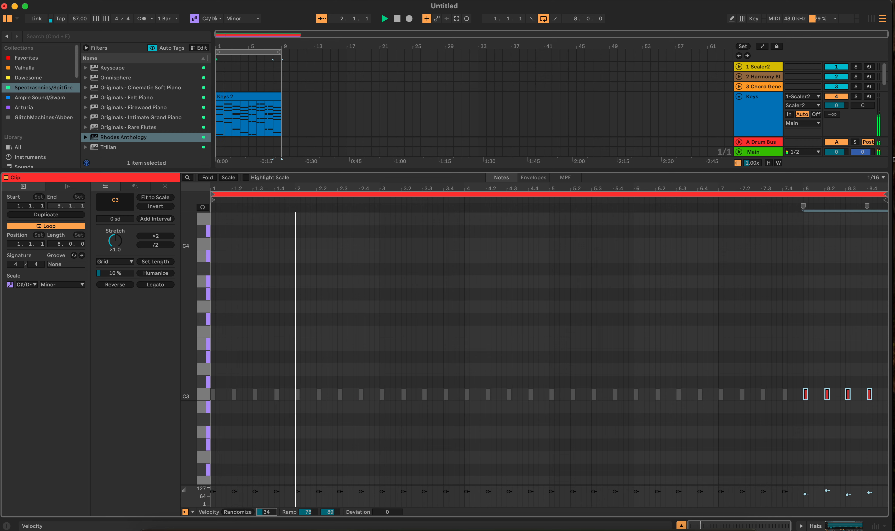
{"action": "left_click", "coordinate": [238, 513]}
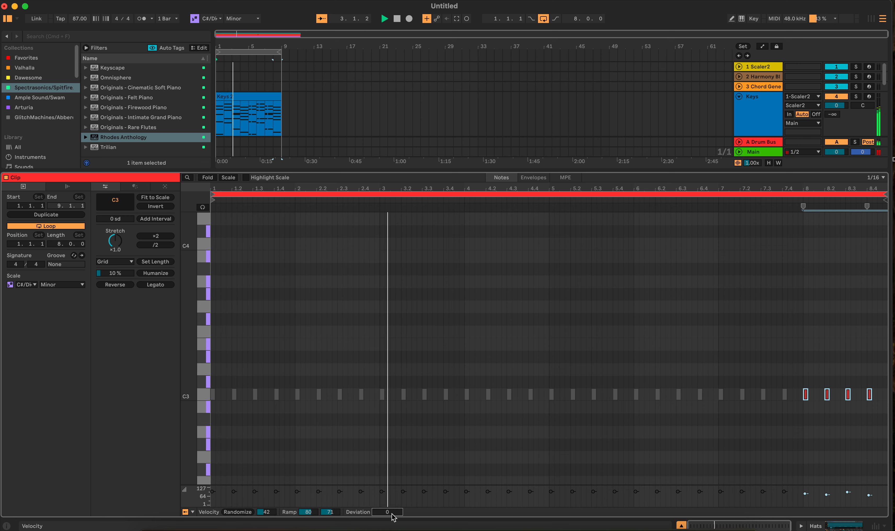
{"action": "key", "text": "super+a"}
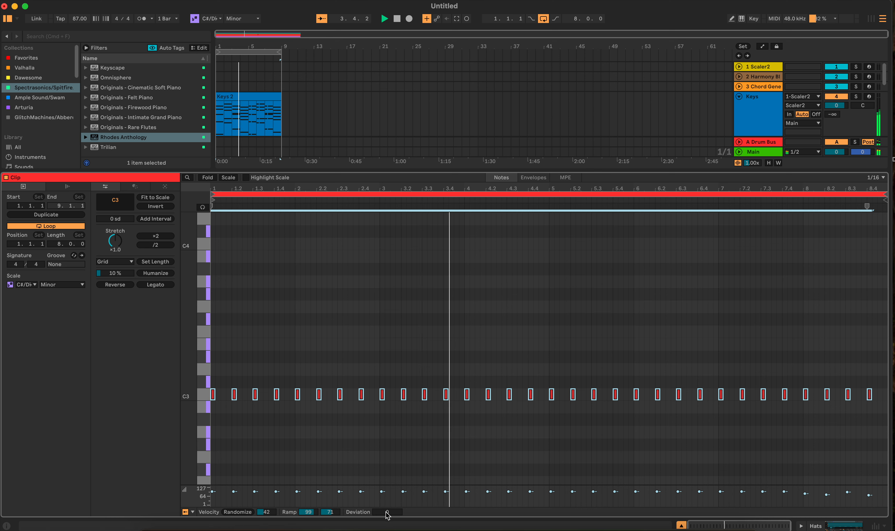
{"action": "left_click_drag", "start_coordinate": [386, 515], "coordinate": [388, 515]}
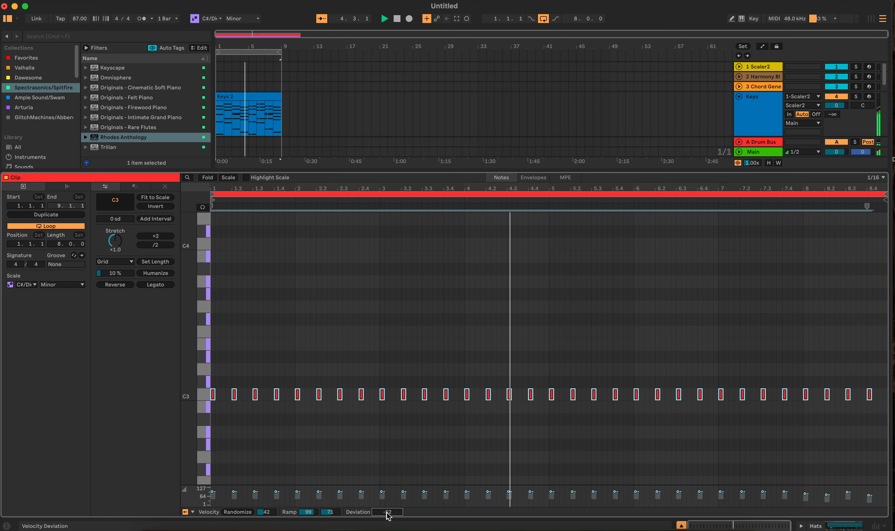
{"action": "left_click_drag", "start_coordinate": [266, 512], "coordinate": [266, 504]}
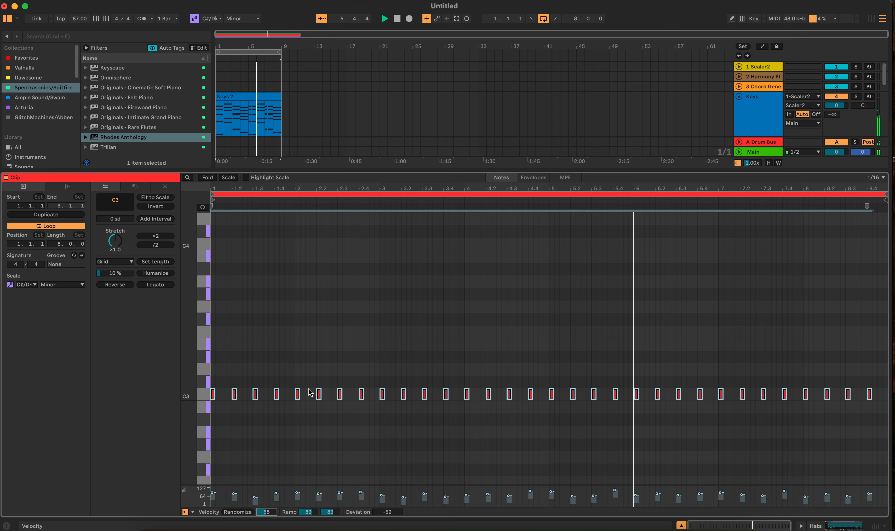
Humanize all the C3 hits by 10% and stop playback in the arrangement view.
{"action": "left_click", "coordinate": [156, 273]}
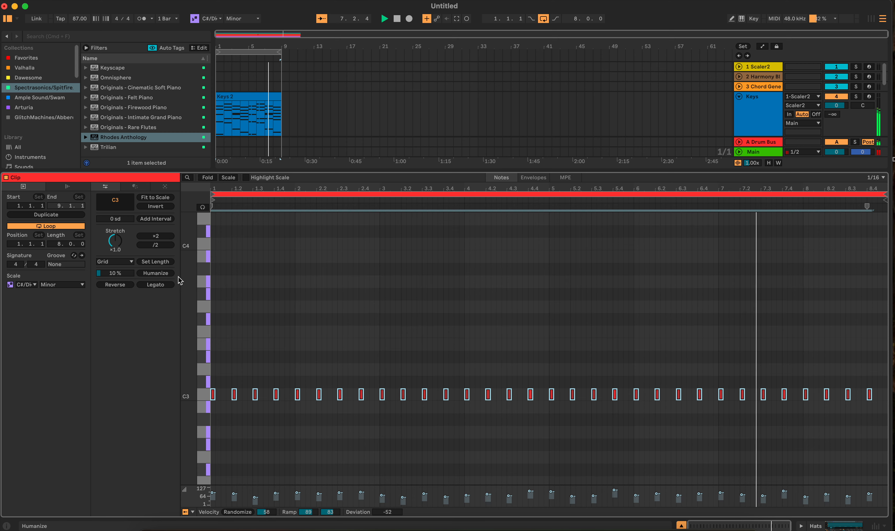
{"action": "key", "text": "shift+Tab"}
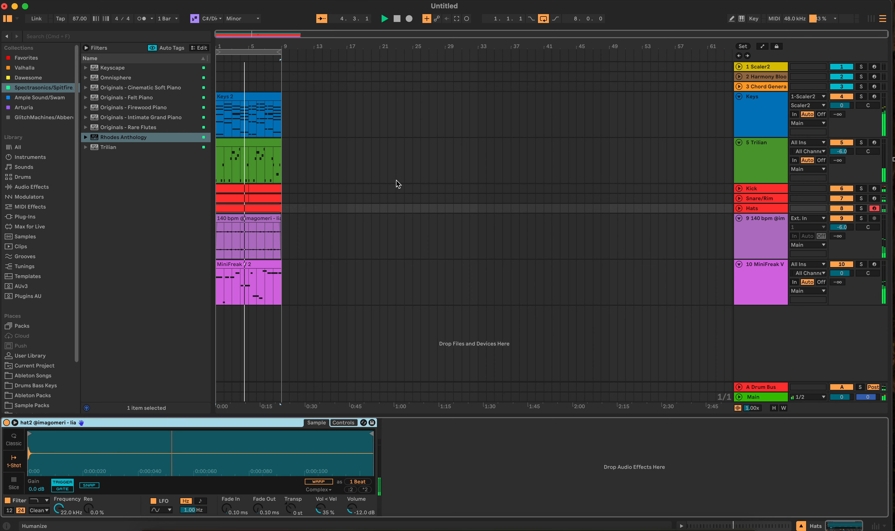
{"action": "key", "text": "space"}
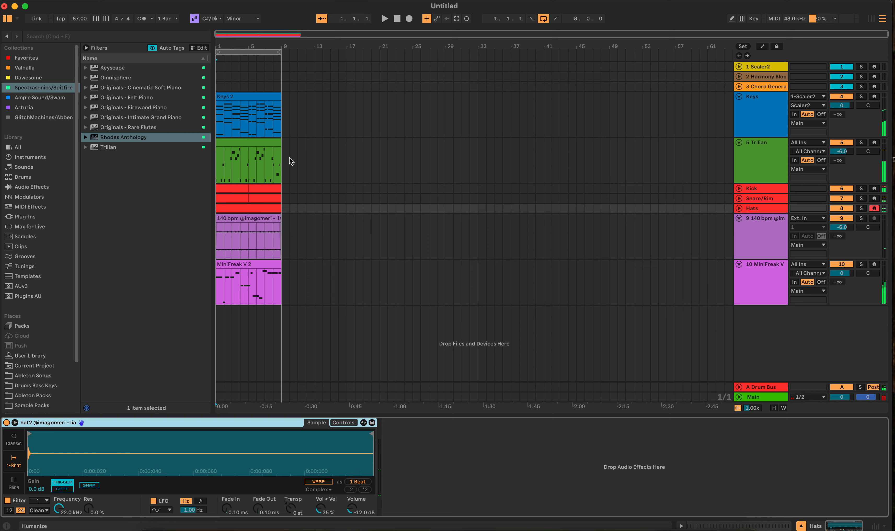
Copy all the Hats clip's C3 hits half a beat later, starting at 1.1.3, and transpose the copies to C#3.
{"action": "double_click", "coordinate": [261, 207]}
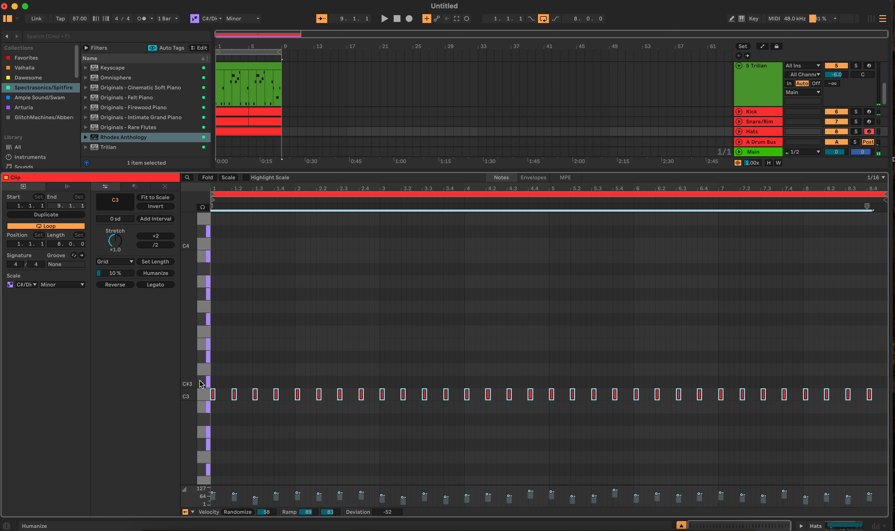
{"action": "left_click", "coordinate": [201, 394]}
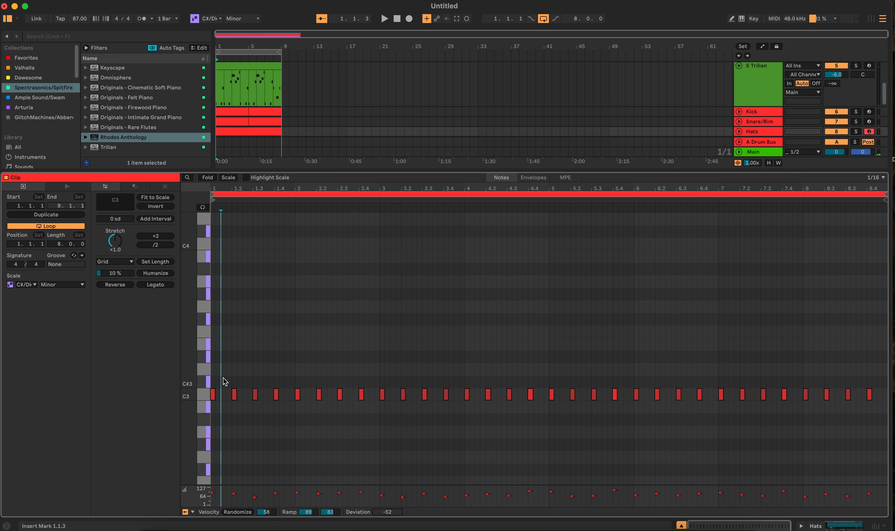
{"action": "left_click_drag", "start_coordinate": [235, 396], "coordinate": [245, 399]}
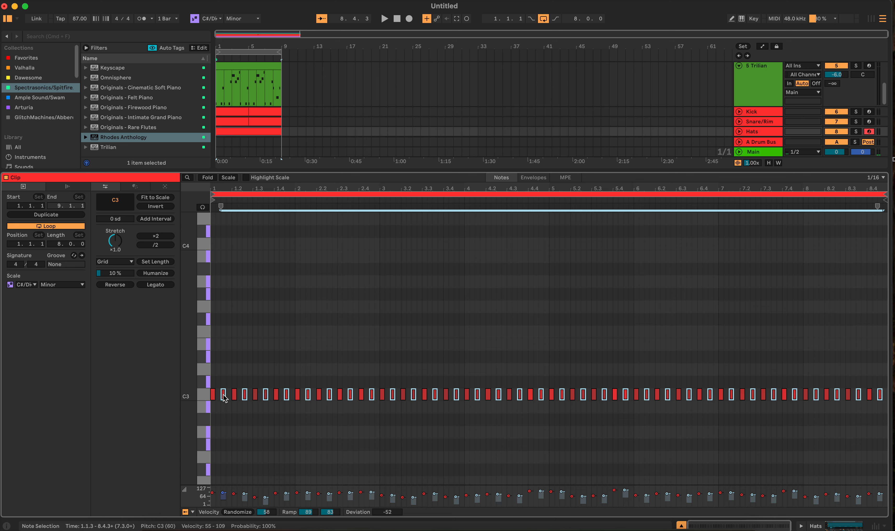
{"action": "key", "text": "Up"}
{"action": "key", "text": "Up"}
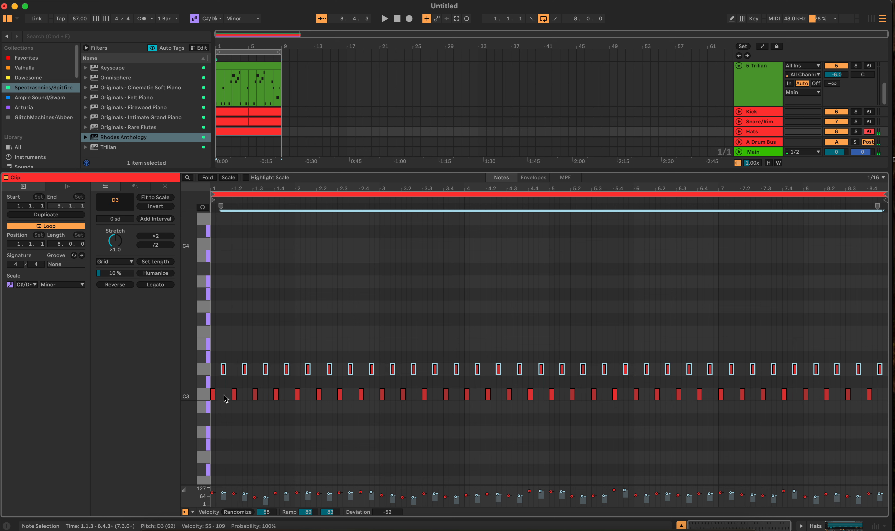
{"action": "key", "text": "Down"}
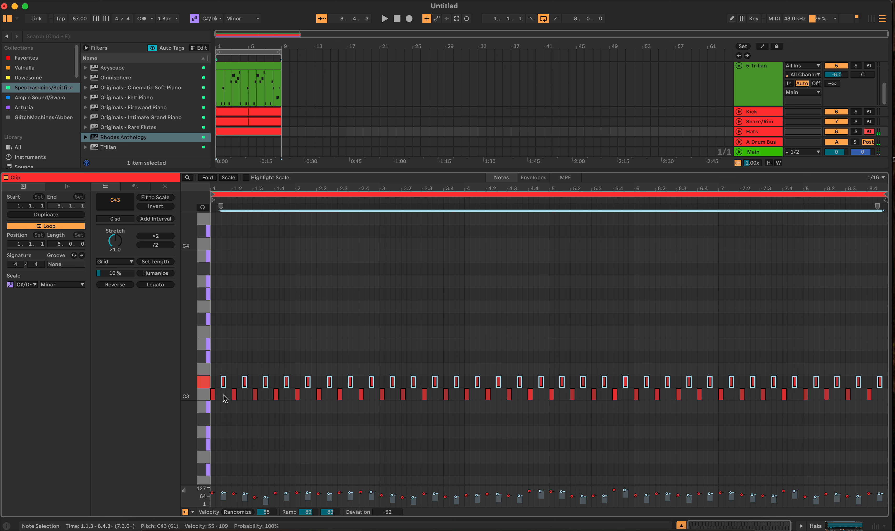
Play the loop while randomizing the C#3 hits' velocities by 58 and humanizing their timing by 10%.
{"action": "key", "text": "space"}
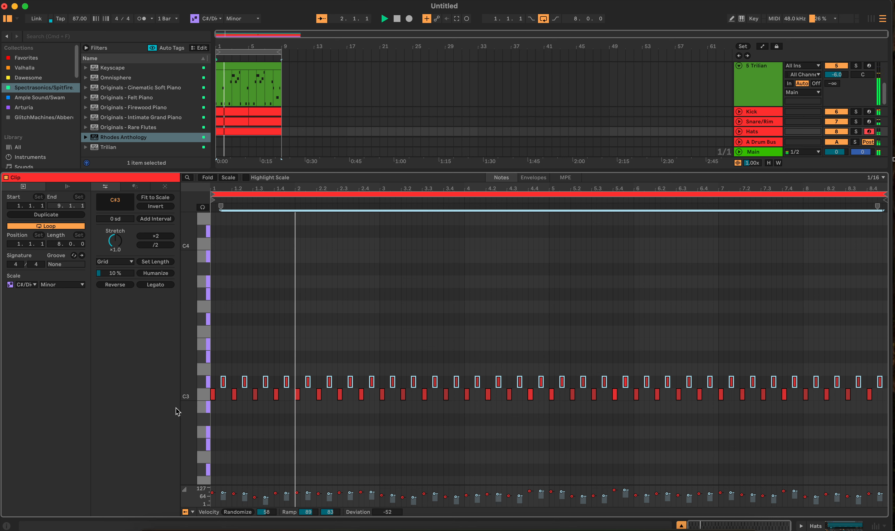
{"action": "left_click", "coordinate": [266, 515]}
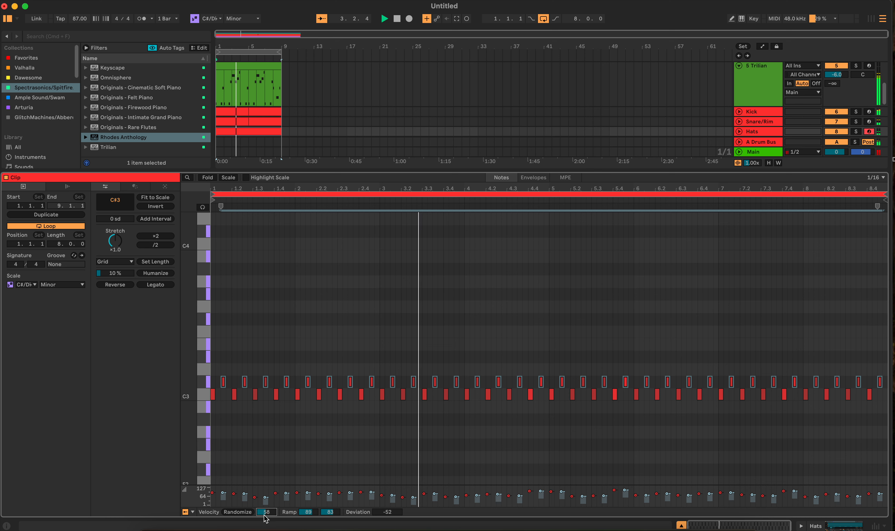
{"action": "left_click", "coordinate": [250, 513]}
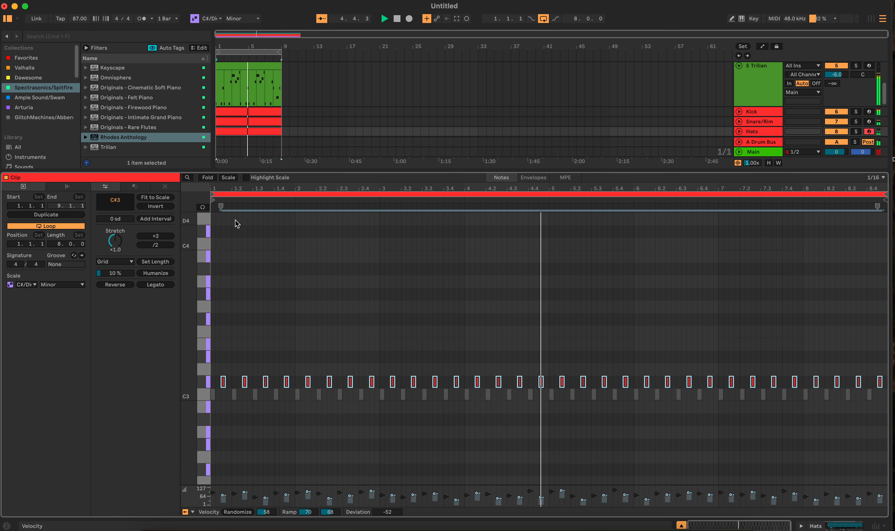
{"action": "left_click", "coordinate": [156, 274]}
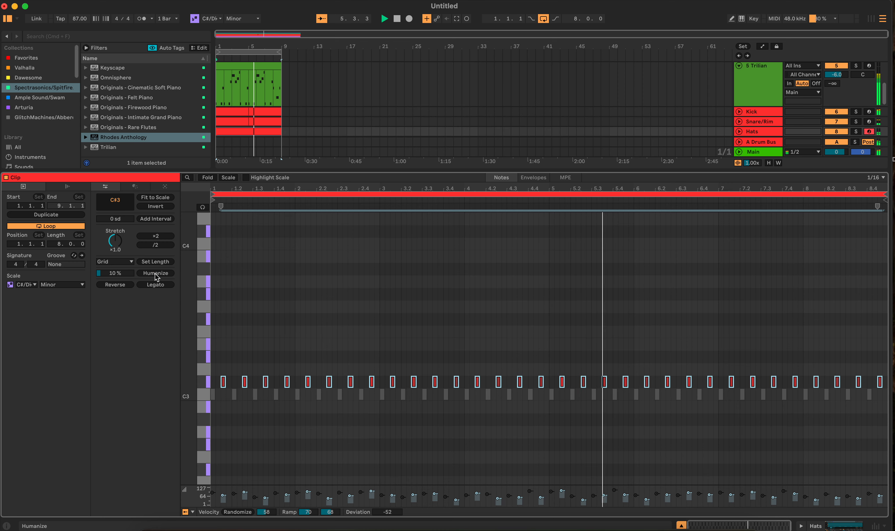
Disarm recording on the Hats track and stop playback with the MiniFreak V track selected.
{"action": "key", "text": "shift+Tab"}
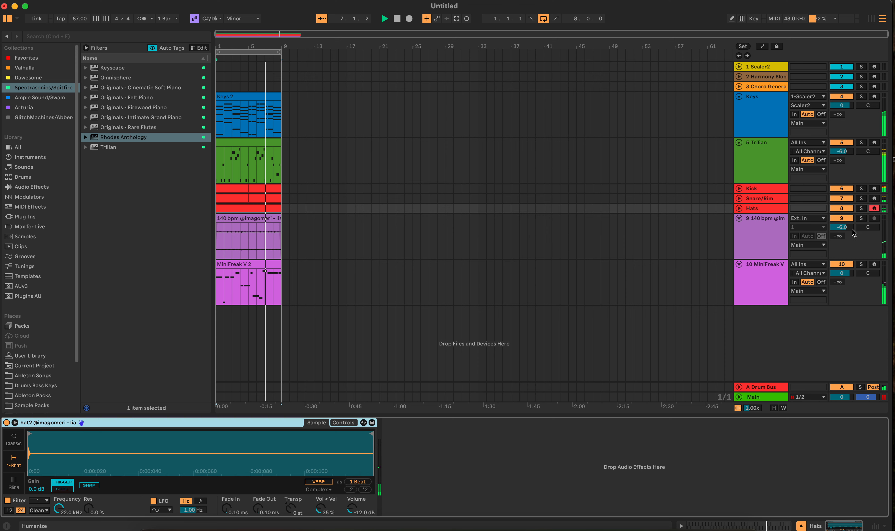
{"action": "left_click", "coordinate": [874, 209]}
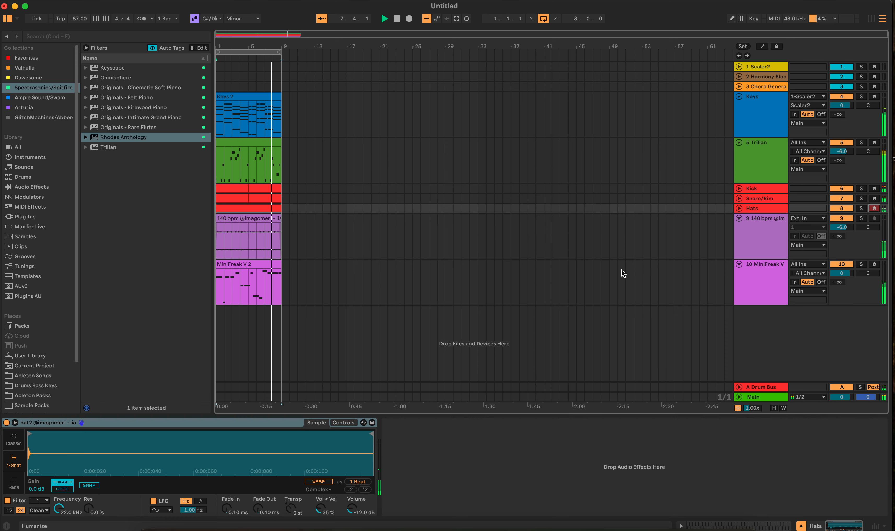
{"action": "left_click", "coordinate": [621, 276]}
{"action": "left_click", "coordinate": [346, 278]}
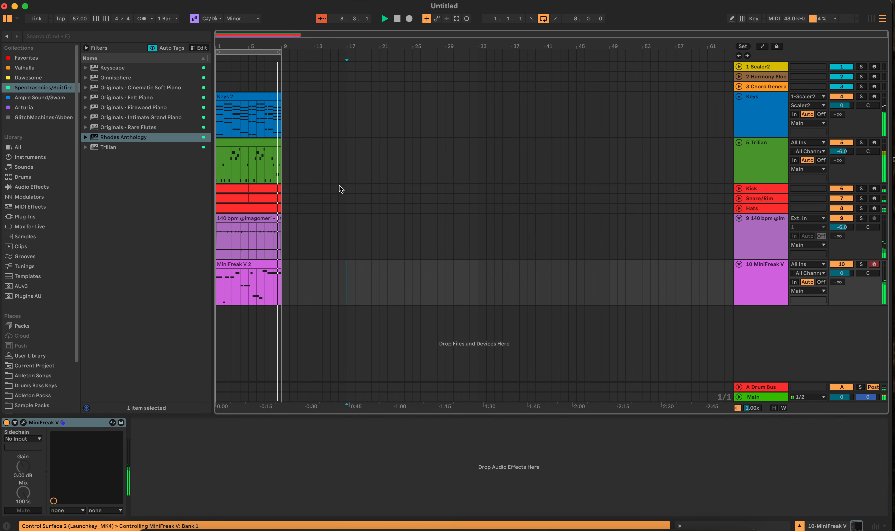
{"action": "double_click", "coordinate": [397, 19]}
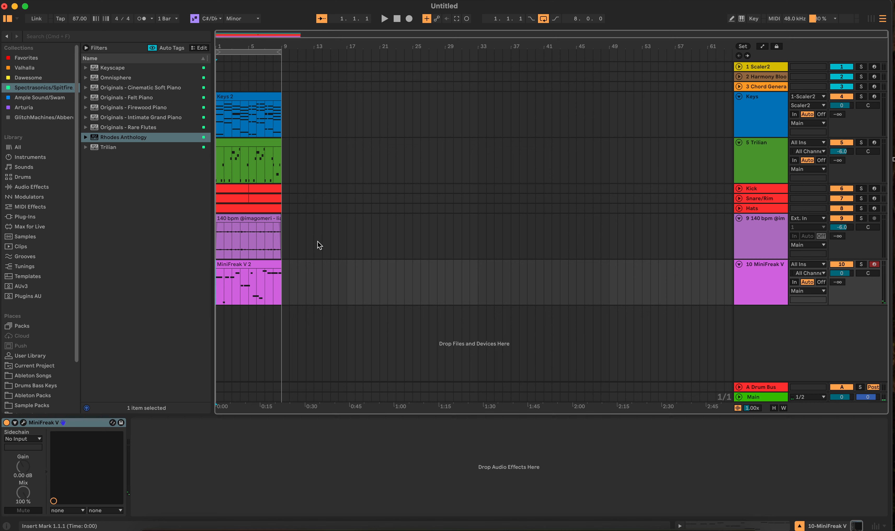
Open the MiniFreak V instrument window to examine the A Warmth preset's settings, and close it again.
{"action": "left_click", "coordinate": [303, 278]}
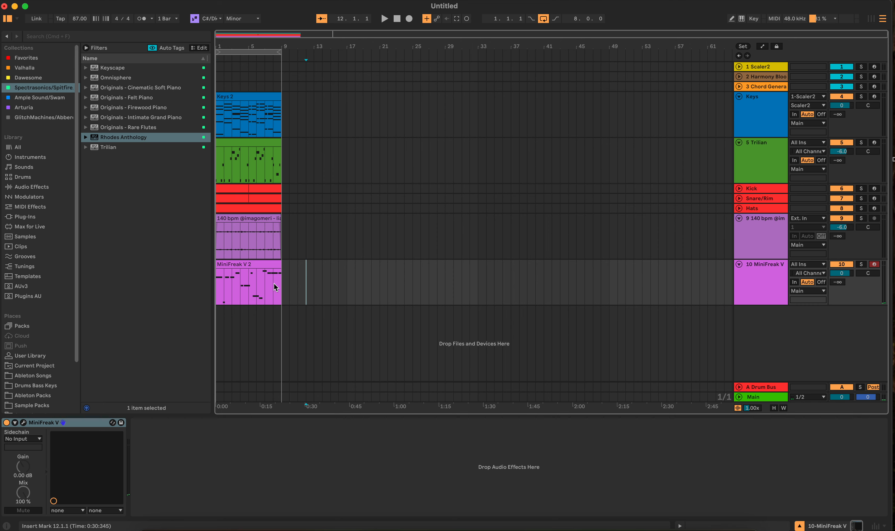
{"action": "left_click", "coordinate": [23, 423]}
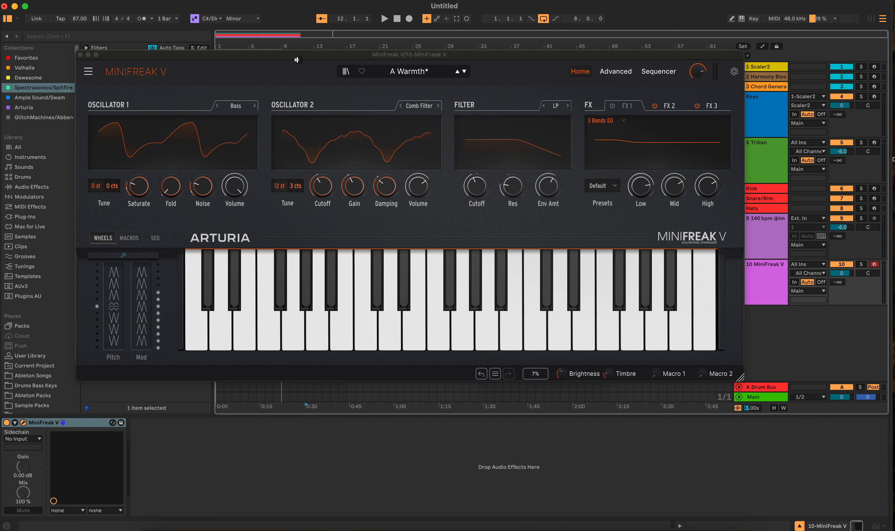
{"action": "left_click_drag", "start_coordinate": [276, 52], "coordinate": [283, 64]}
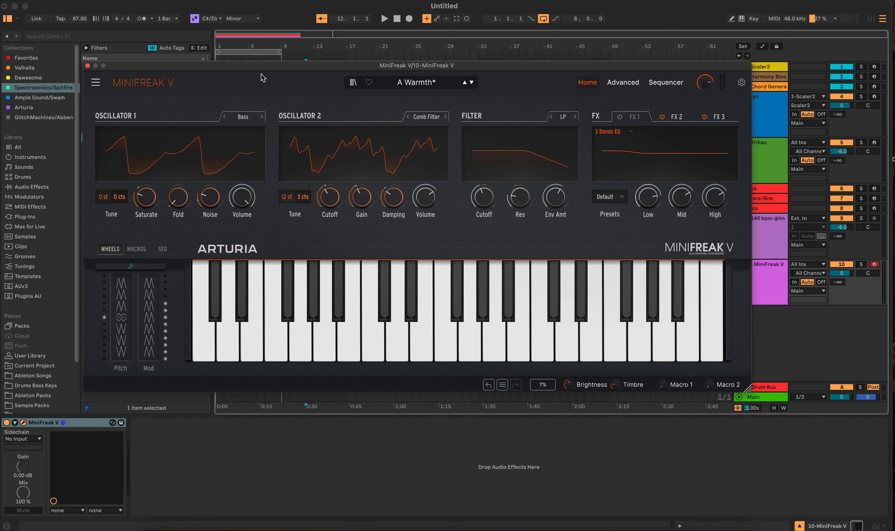
{"action": "left_click_drag", "start_coordinate": [267, 68], "coordinate": [279, 78]}
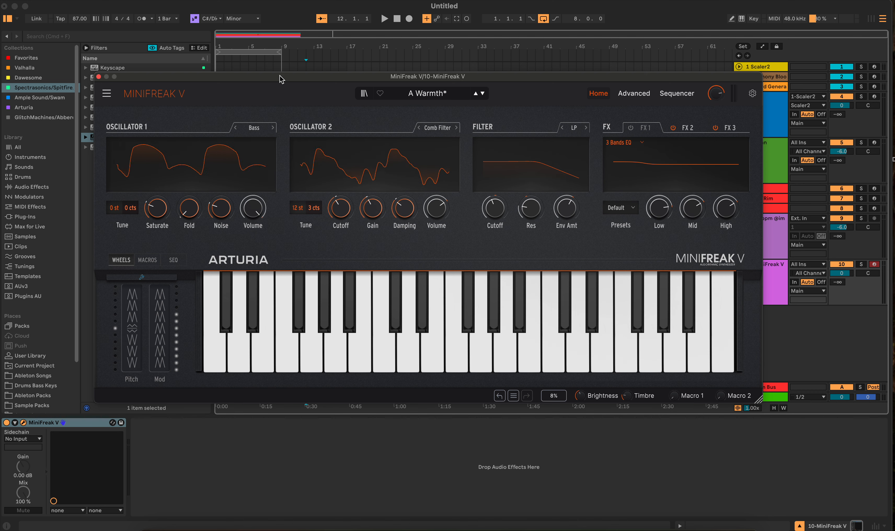
{"action": "left_click", "coordinate": [99, 77]}
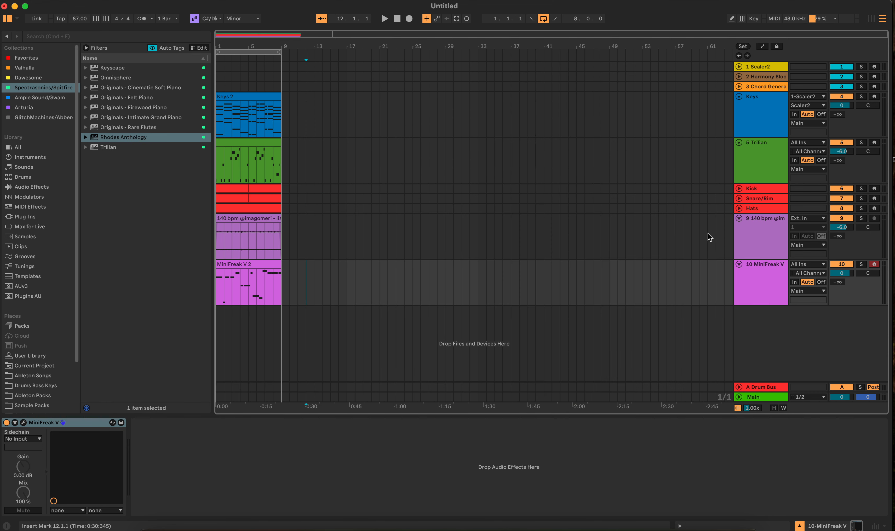
Select bar 17 on the MiniFreak V track and reopen its instrument window, repositioning it to review the A Warmth sound.
{"action": "left_click", "coordinate": [351, 282]}
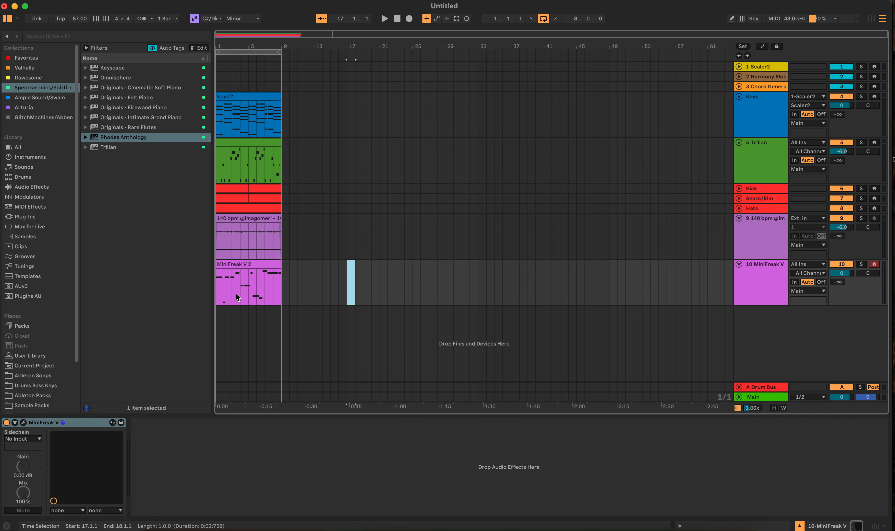
{"action": "left_click", "coordinate": [24, 424]}
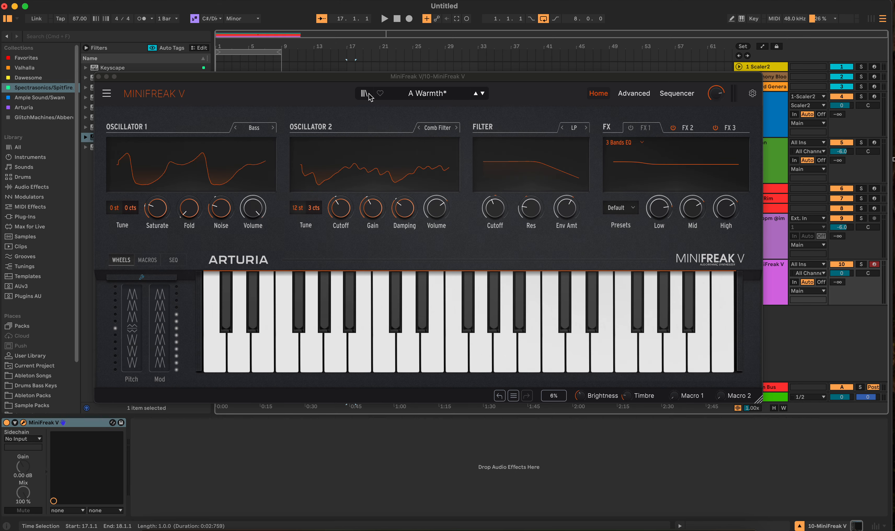
{"action": "left_click_drag", "start_coordinate": [392, 82], "coordinate": [437, 82]}
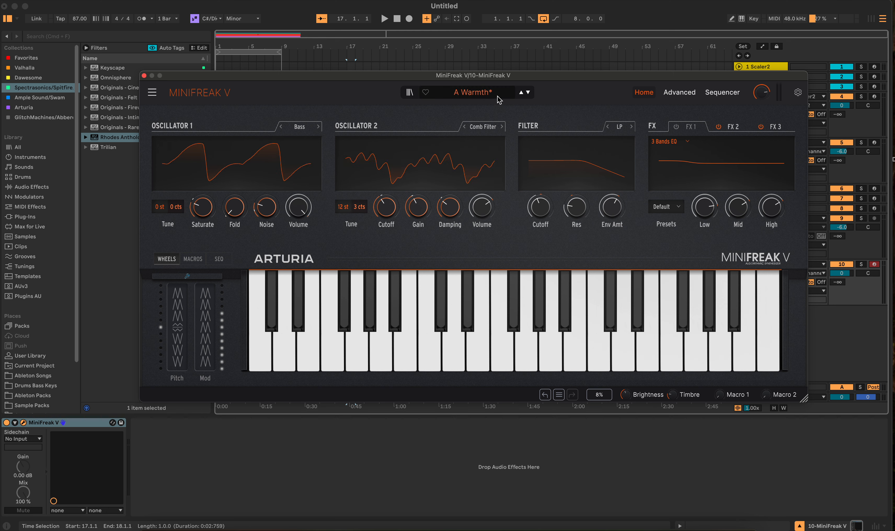
{"action": "left_click_drag", "start_coordinate": [518, 77], "coordinate": [518, 74]}
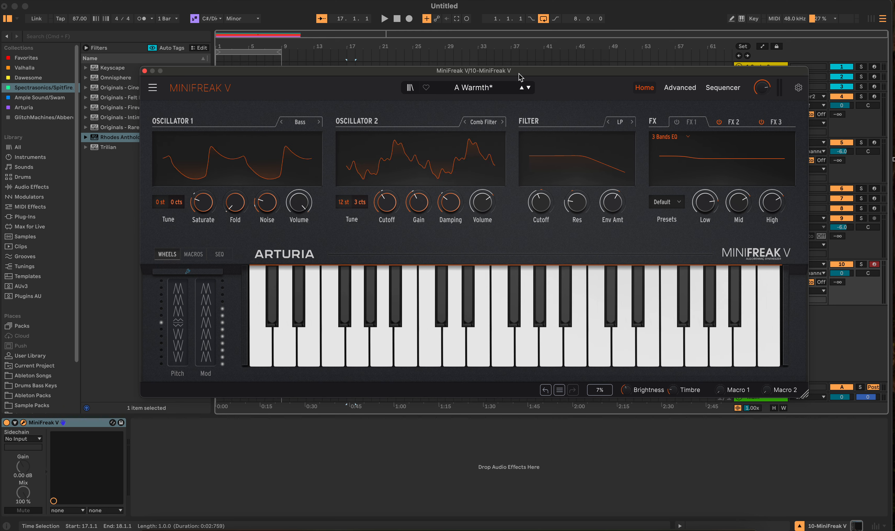